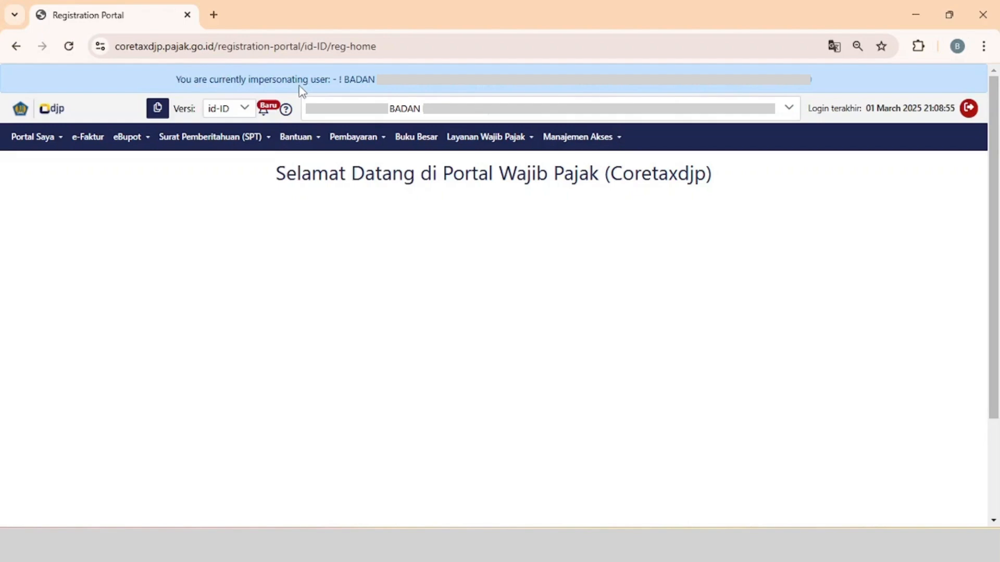
Open the not-yet-issued list of BP 21 slips for non-permanent employees and view its data import options.
left_click(142, 143)
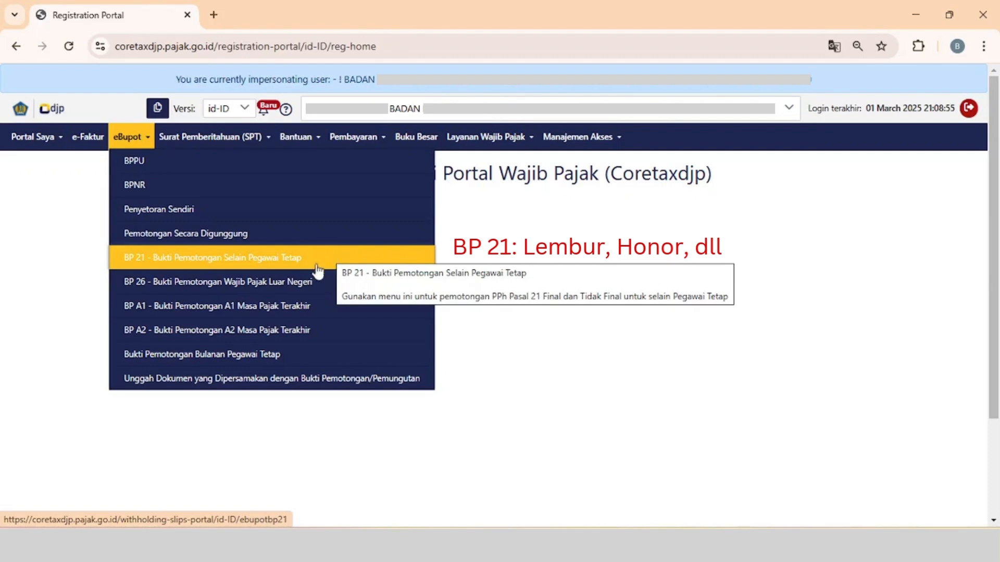
mouse_move(306, 359)
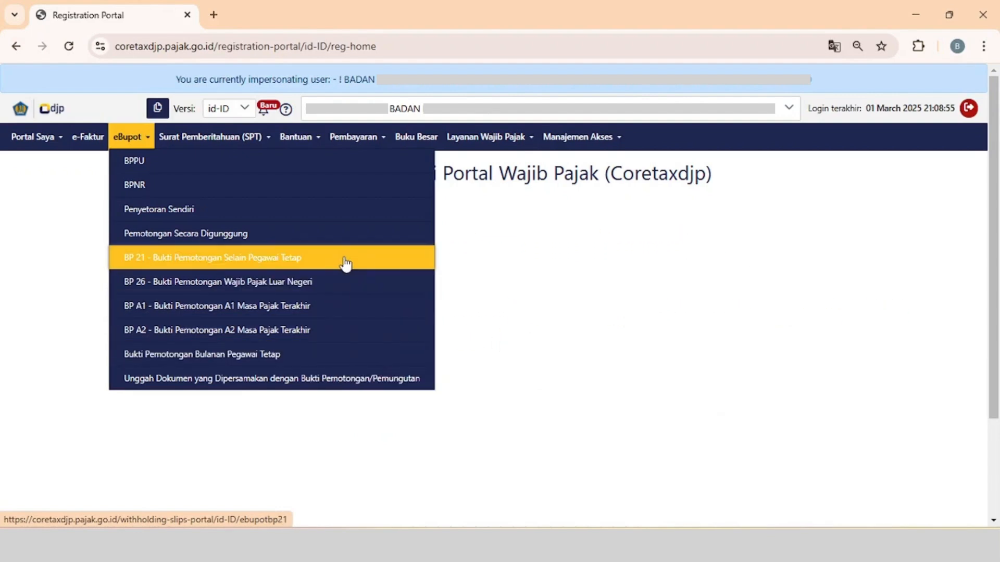
mouse_move(345, 264)
left_click(345, 261)
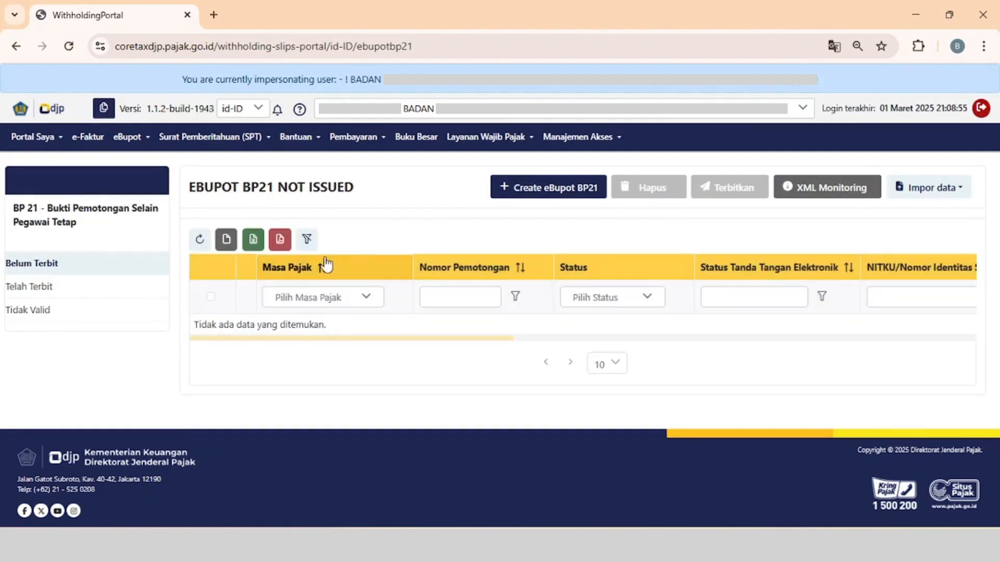
left_click(77, 267)
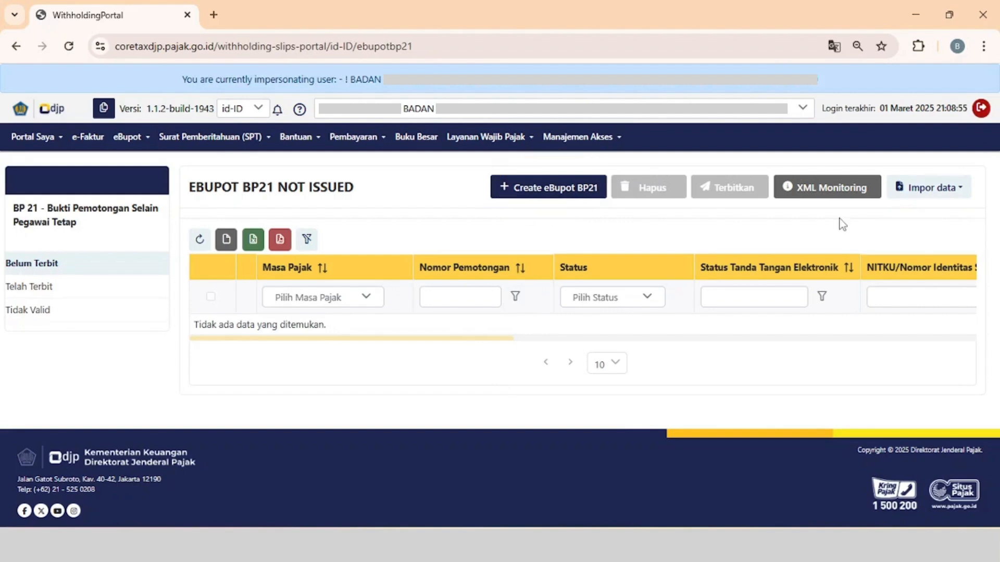
left_click(936, 190)
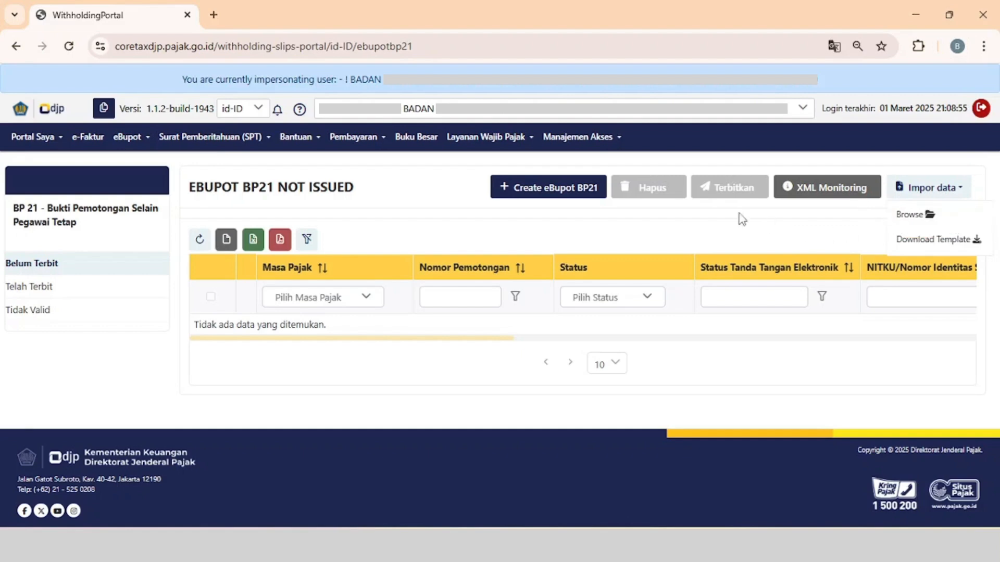
left_click(710, 214)
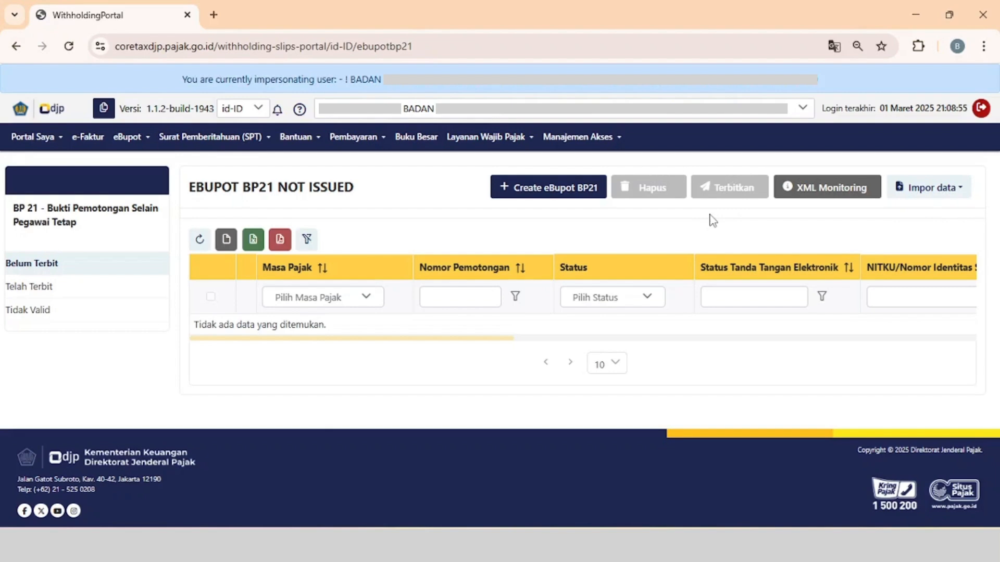
Create a new eBupot BP21 slip with the tax period Maret 2025.
left_click(557, 196)
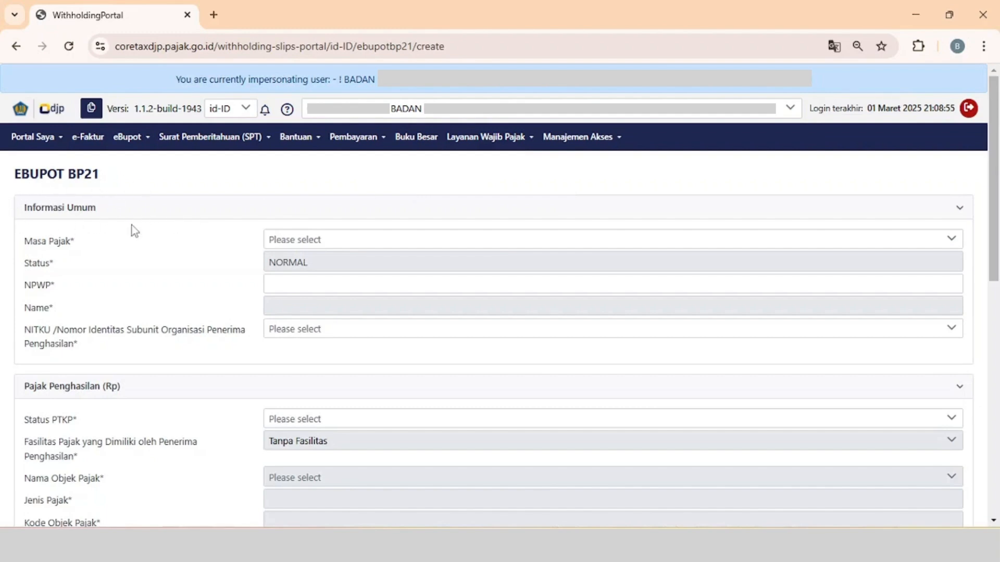
left_click(290, 241)
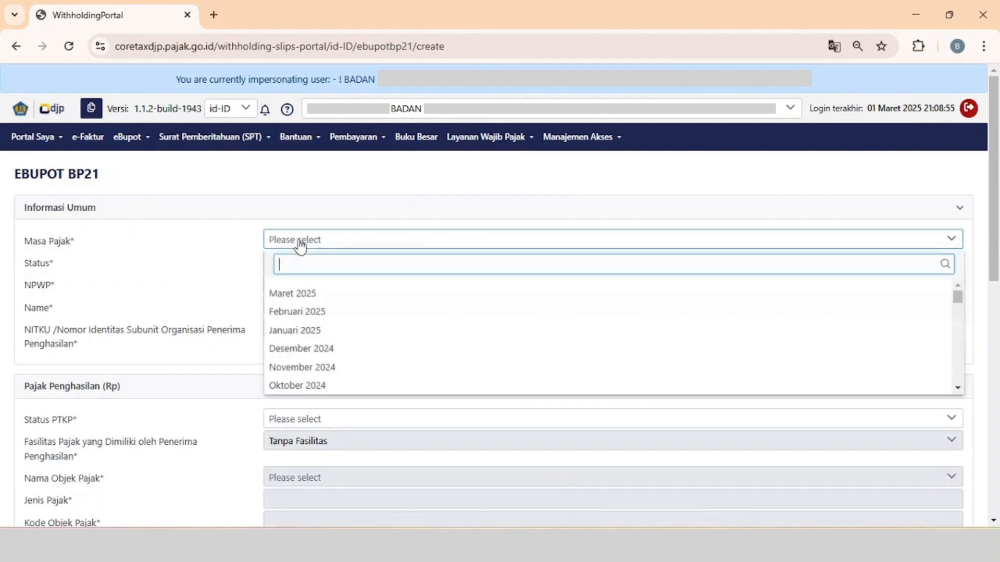
left_click(306, 297)
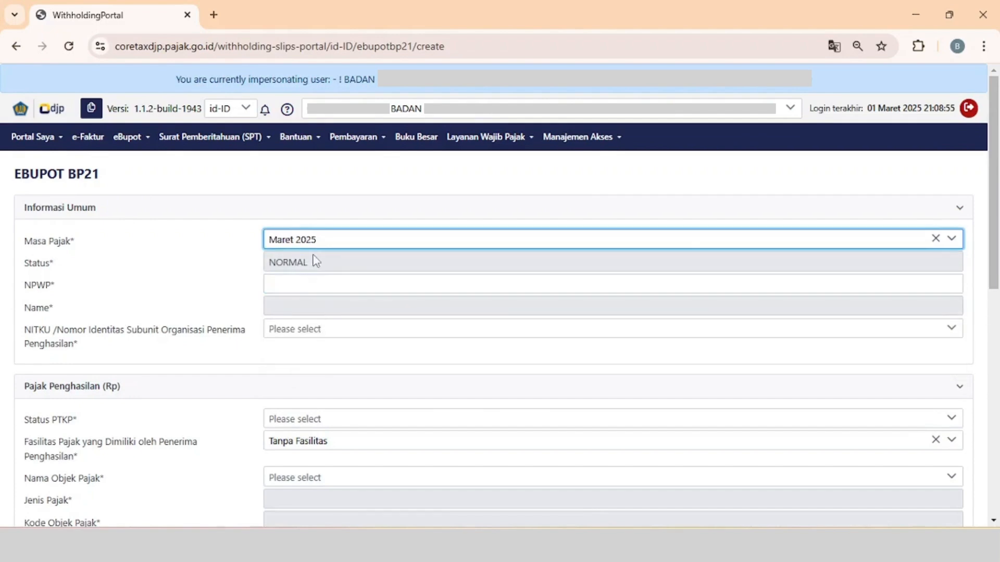
Enter the income recipient's 16-digit NIK as the NPWP and choose the recipient's NITKU.
left_click(319, 286)
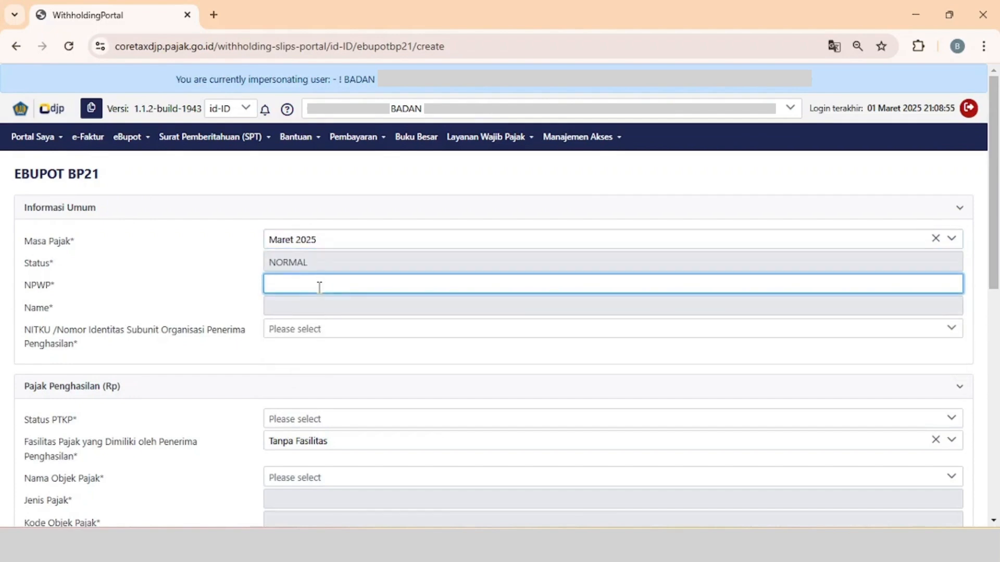
key("ctrl+v")
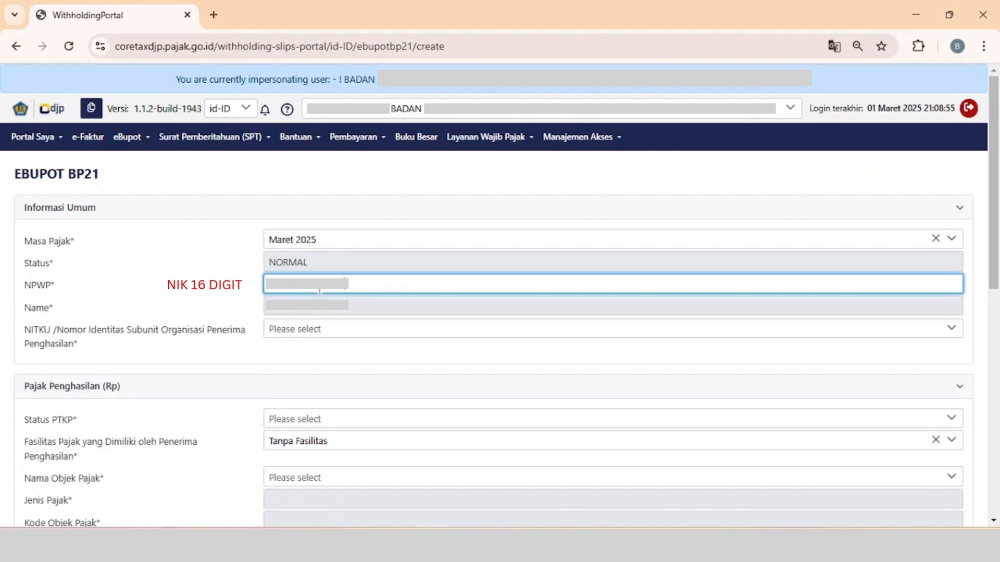
left_click(317, 359)
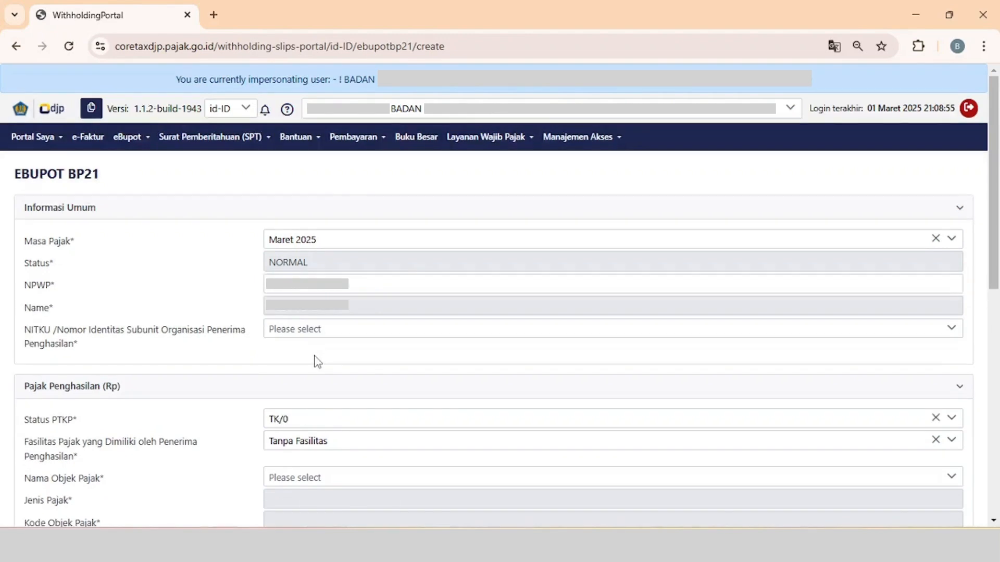
left_click(327, 336)
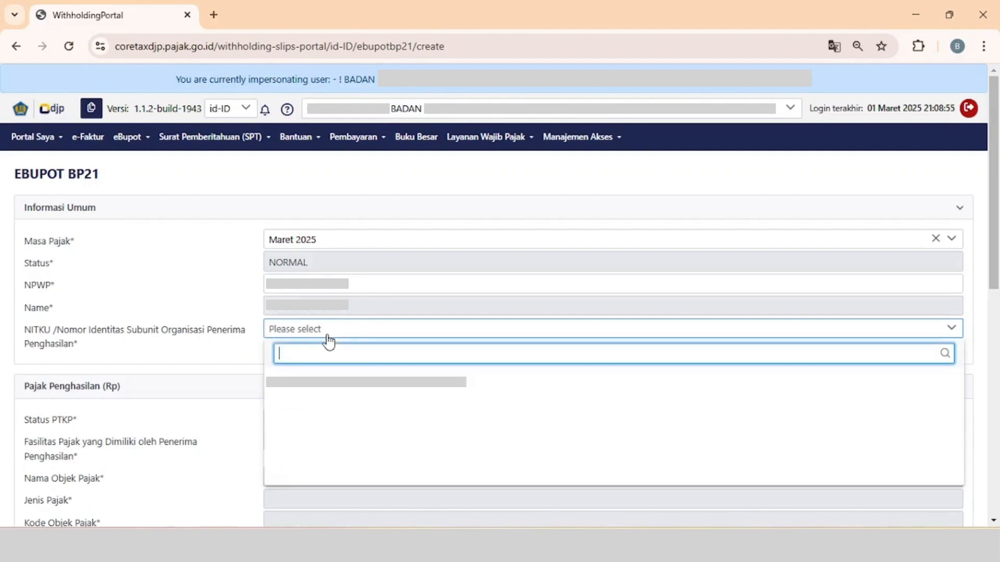
left_click(332, 386)
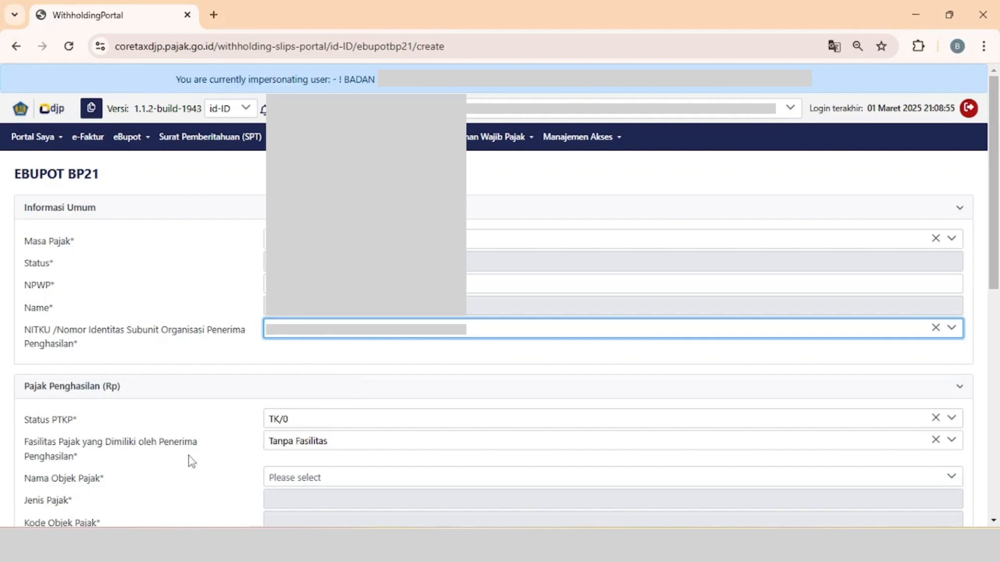
Set Status PTKP to TK/0 and the tax object to the APBN/APBD honorarium received by PNS Golongan III.
scroll(188, 458, "down", 5)
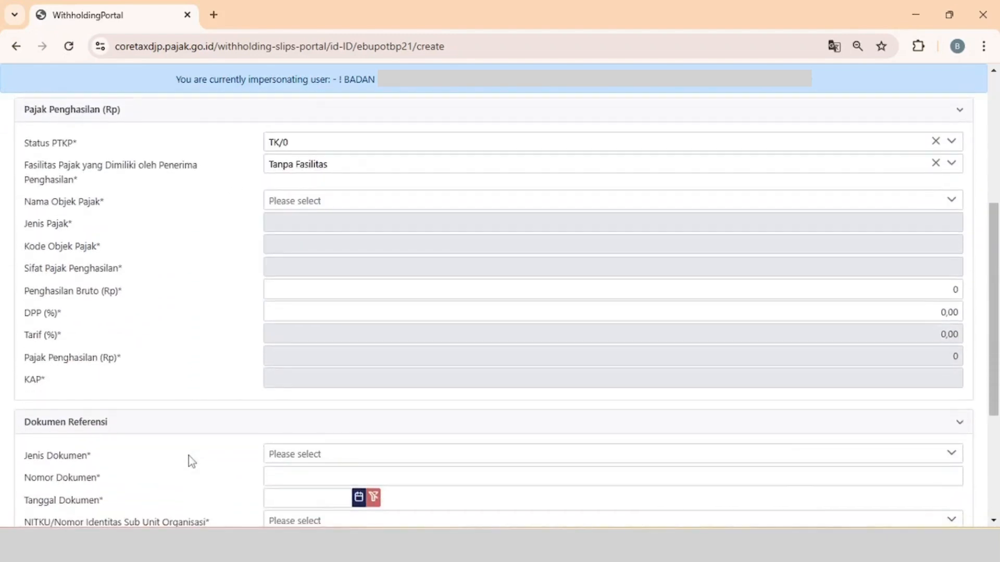
left_click(308, 142)
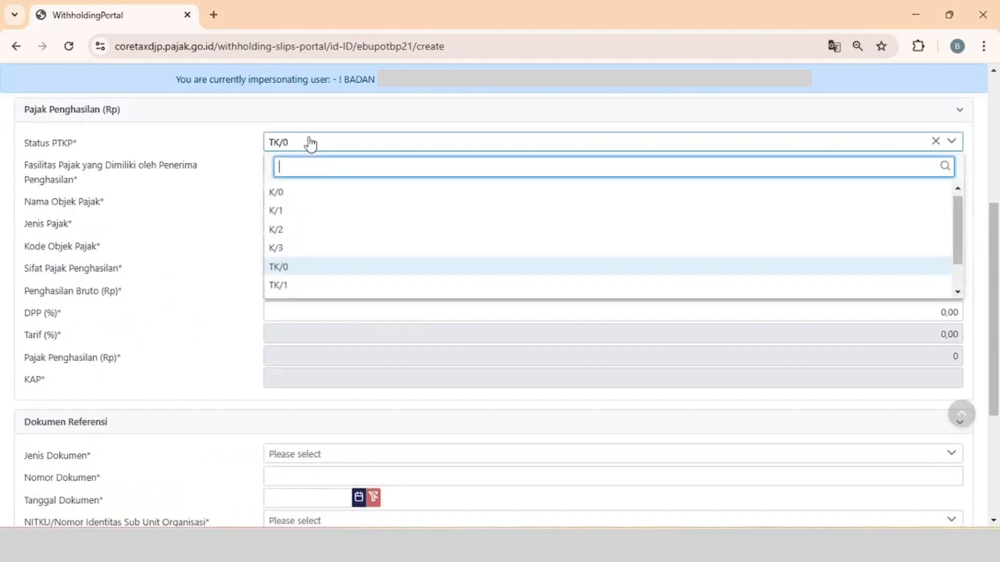
left_click(292, 266)
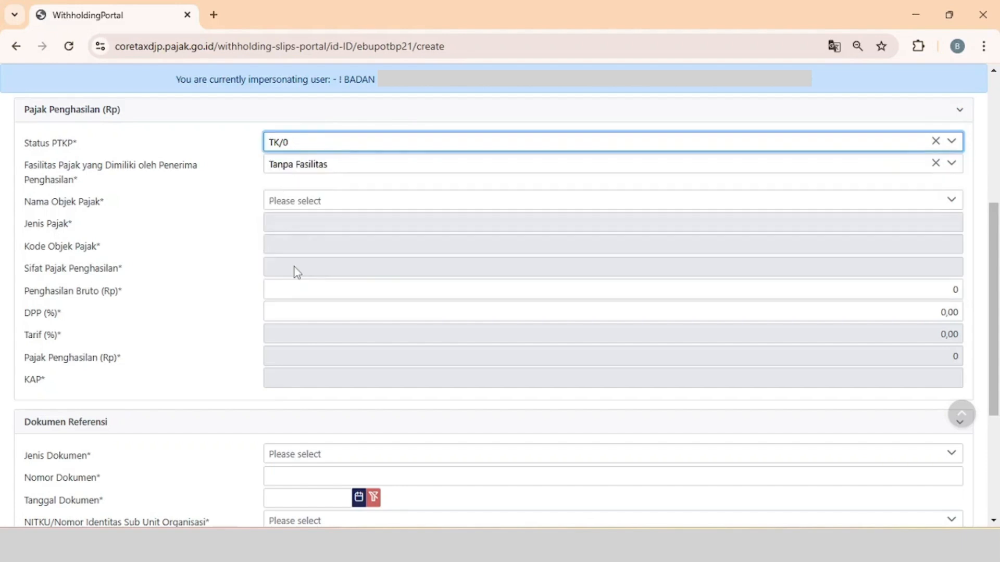
left_click(341, 207)
scroll(340, 286, "down", 5)
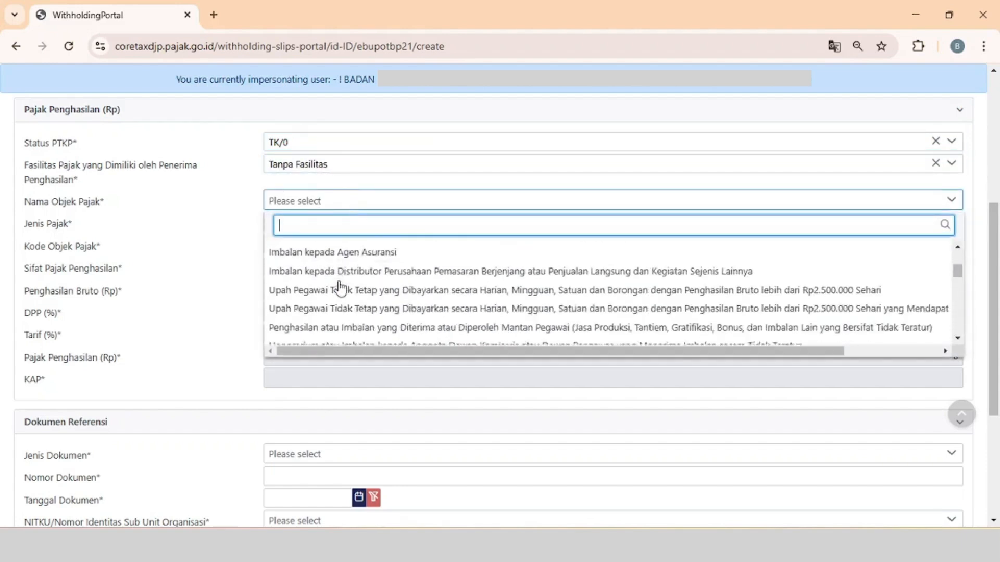
scroll(339, 286, "down", 6)
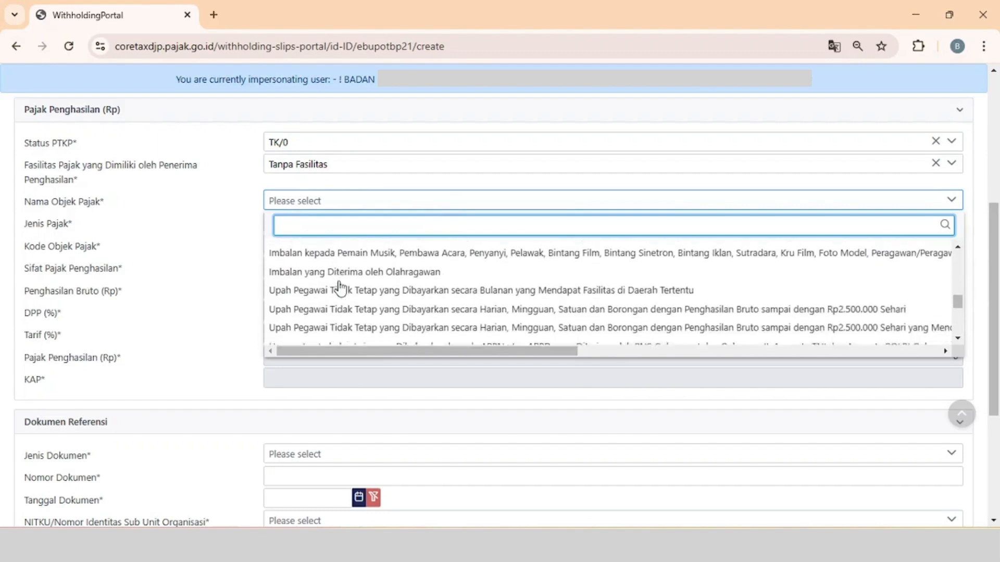
scroll(339, 285, "down", 3)
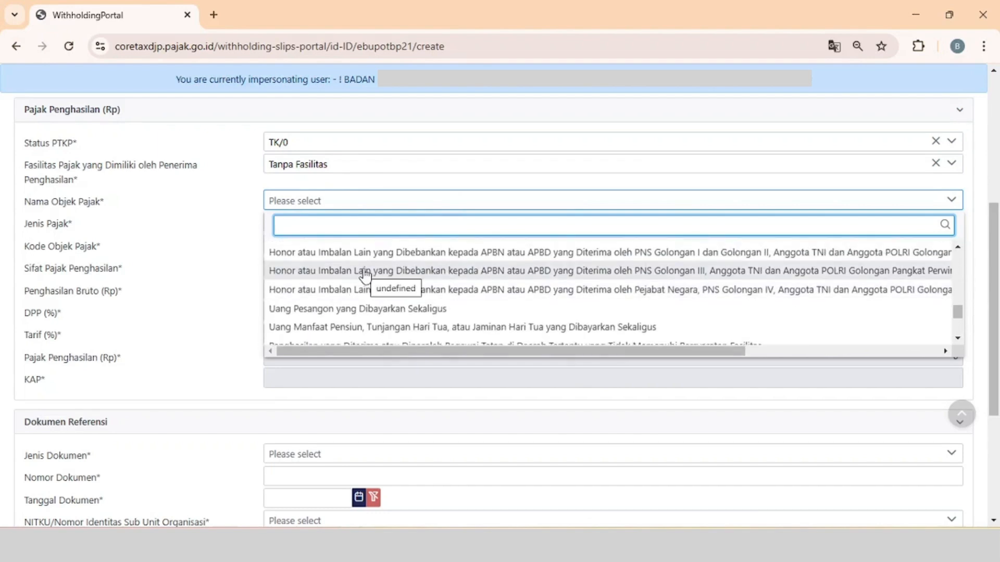
left_click(365, 272)
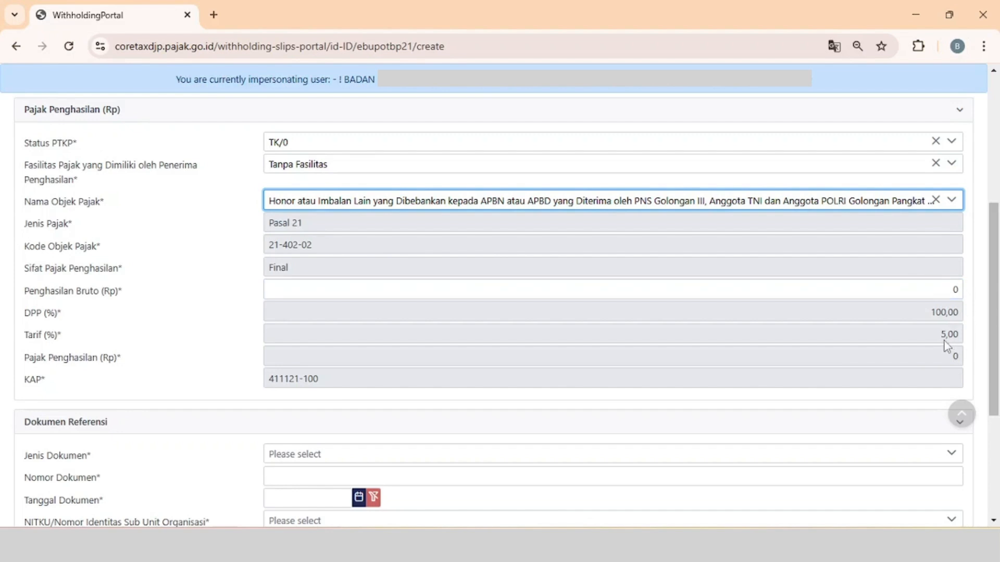
Set the gross income (Penghasilan Bruto) to Rp1.720.000.
left_click(948, 290)
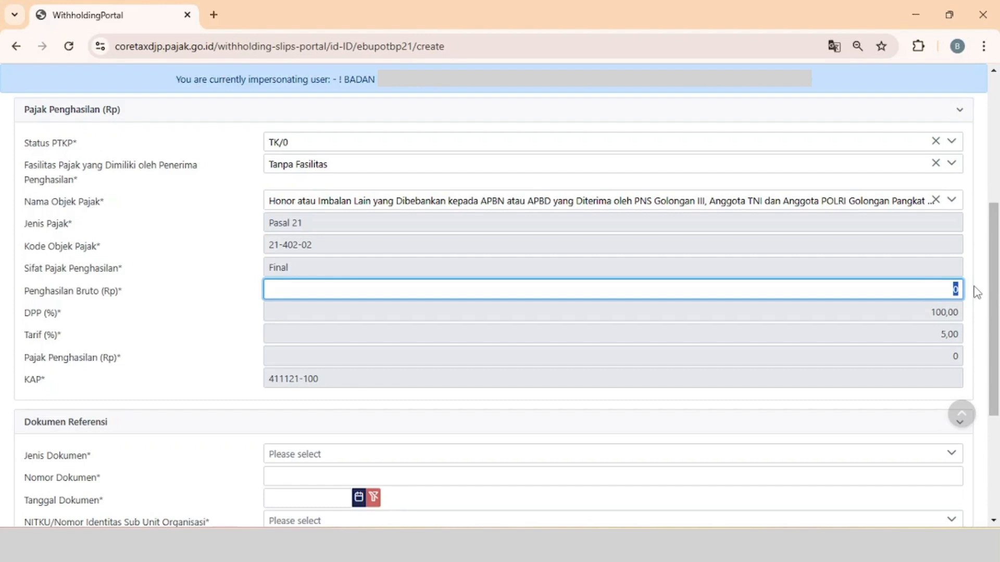
type("1720000")
left_click(753, 420)
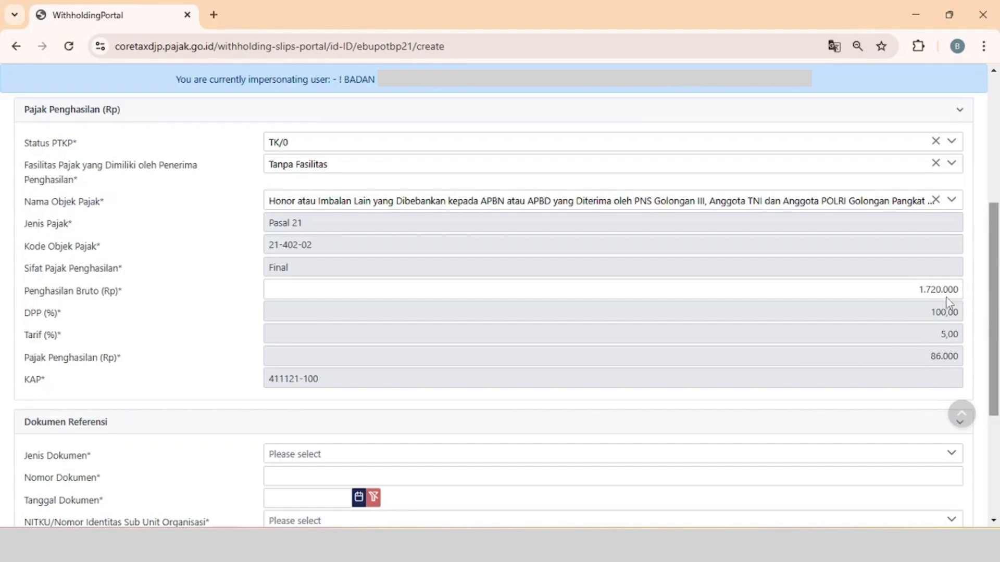
Fill in the reference document with type Dokumen Lainnya, number NPD 39 and date 05-03-2025.
scroll(635, 433, "down", 4)
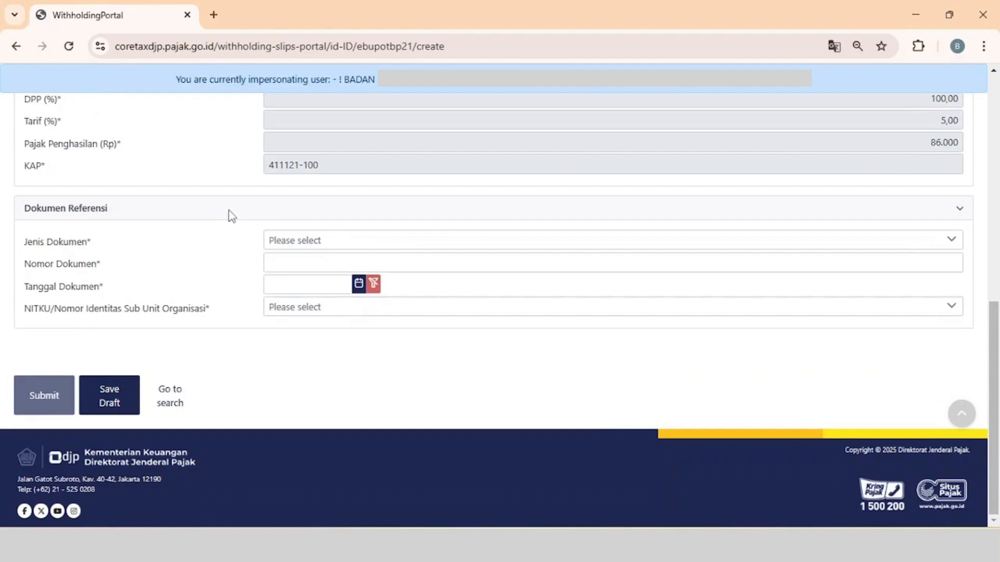
left_click(306, 241)
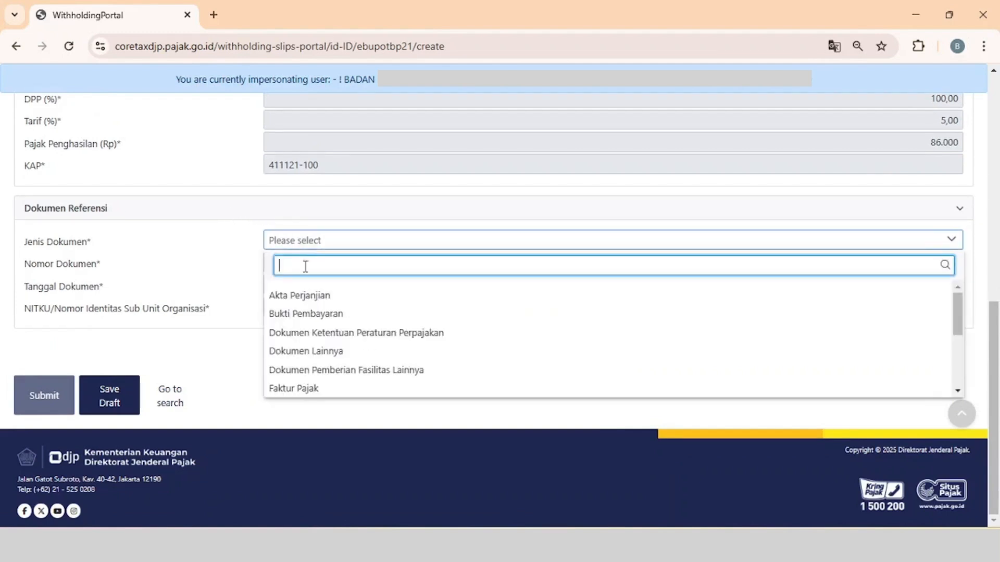
left_click(299, 351)
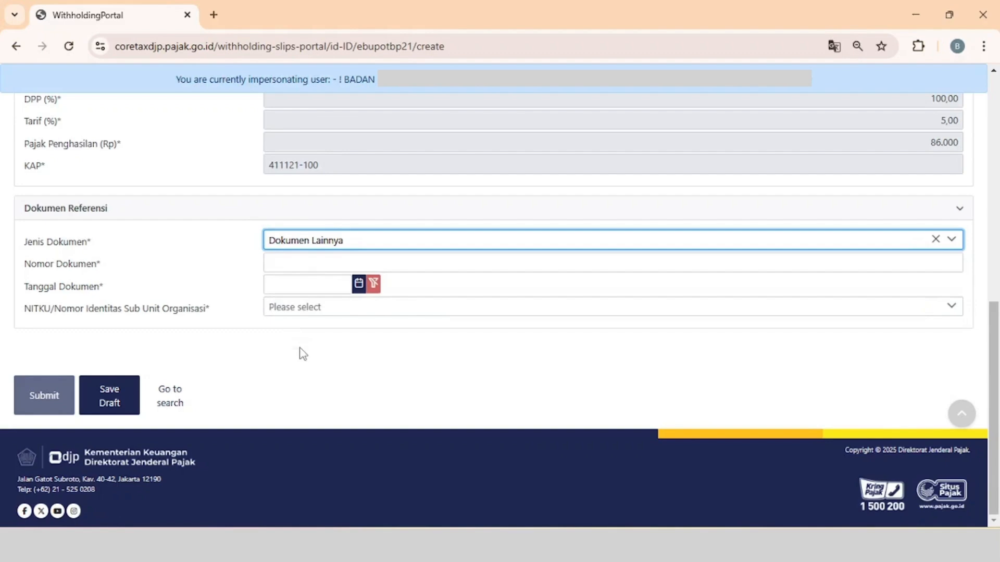
left_click(305, 265)
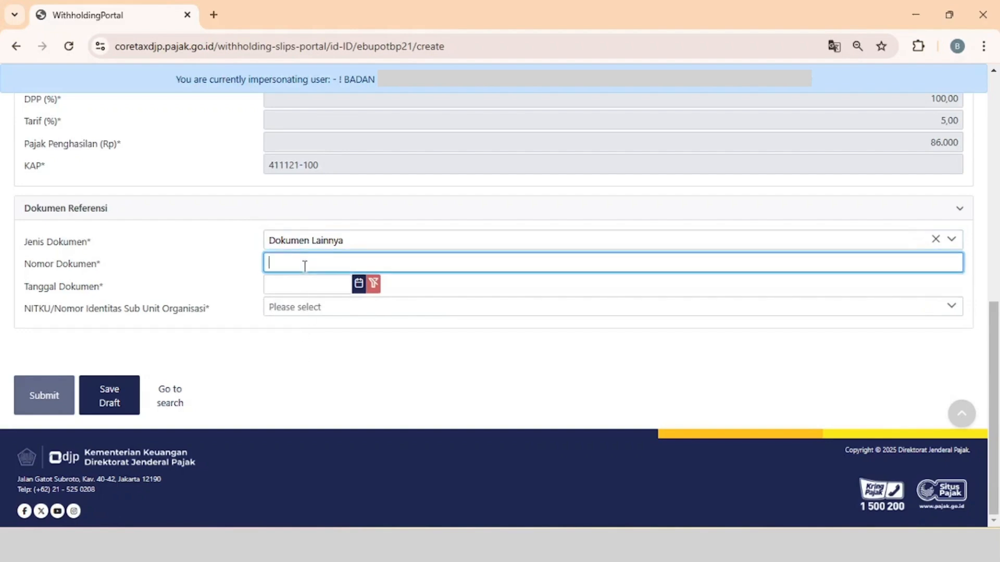
type("NPD 39")
left_click(358, 291)
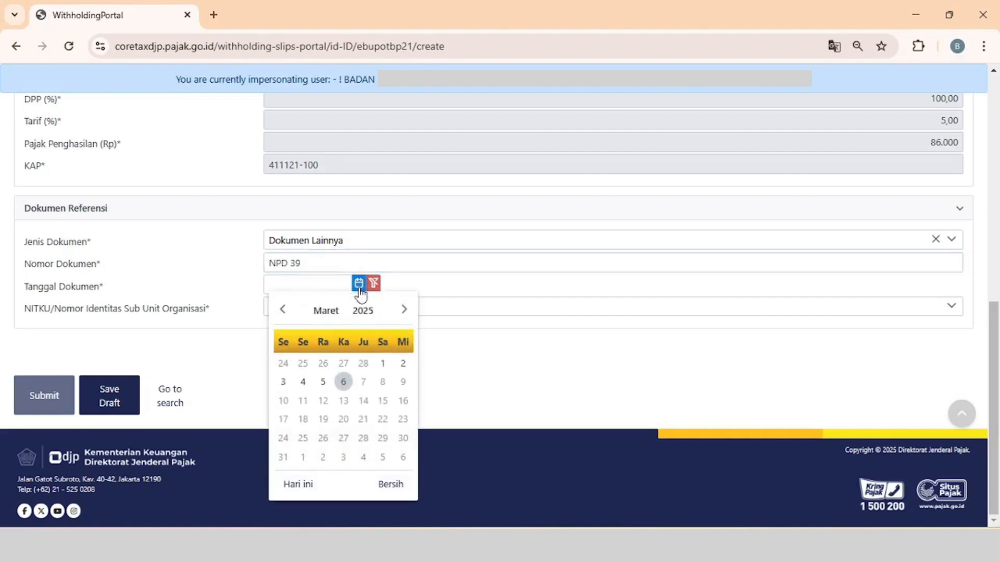
left_click(323, 384)
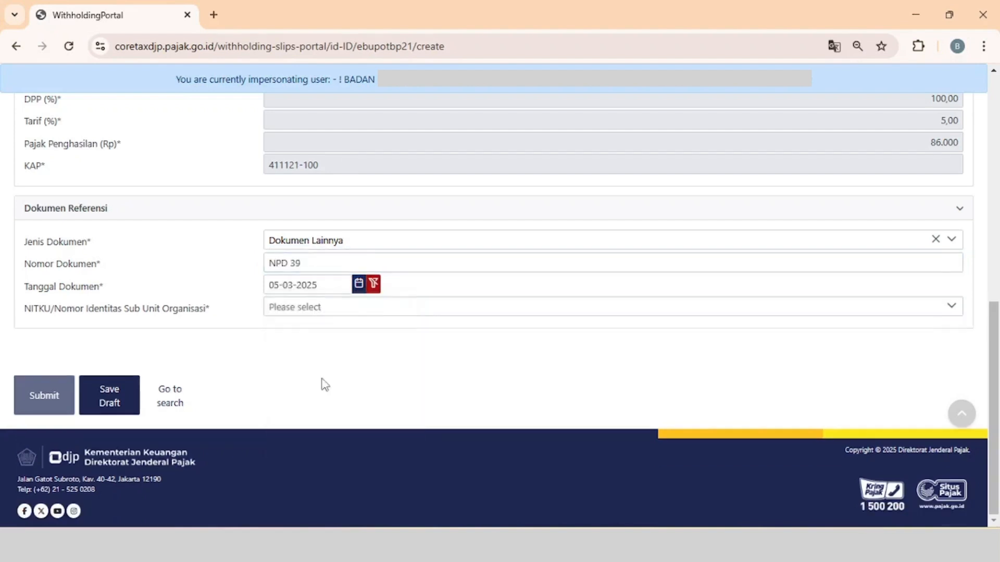
Choose the organisation's NITKU for the reference document and submit the BP21 slip.
left_click(326, 308)
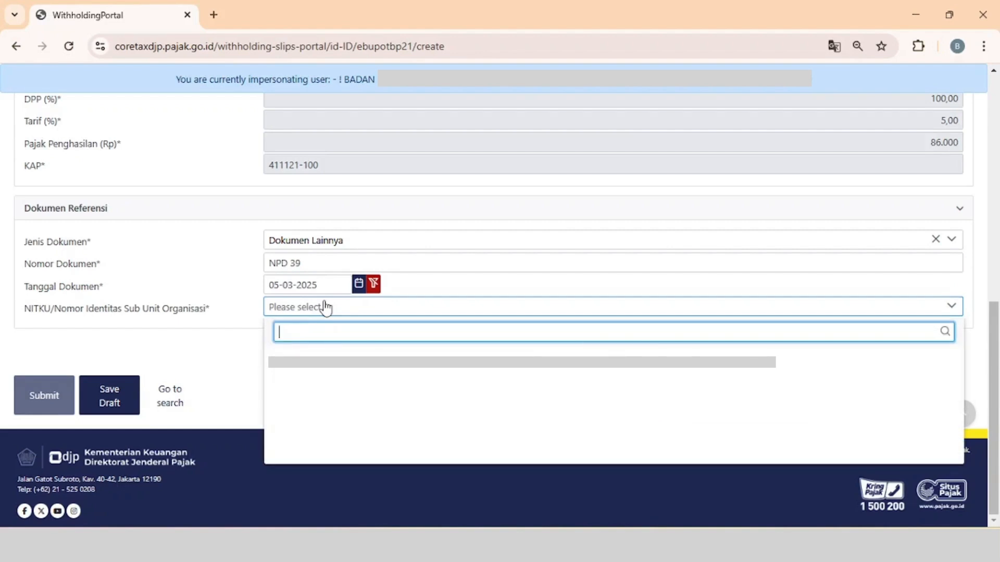
left_click(321, 363)
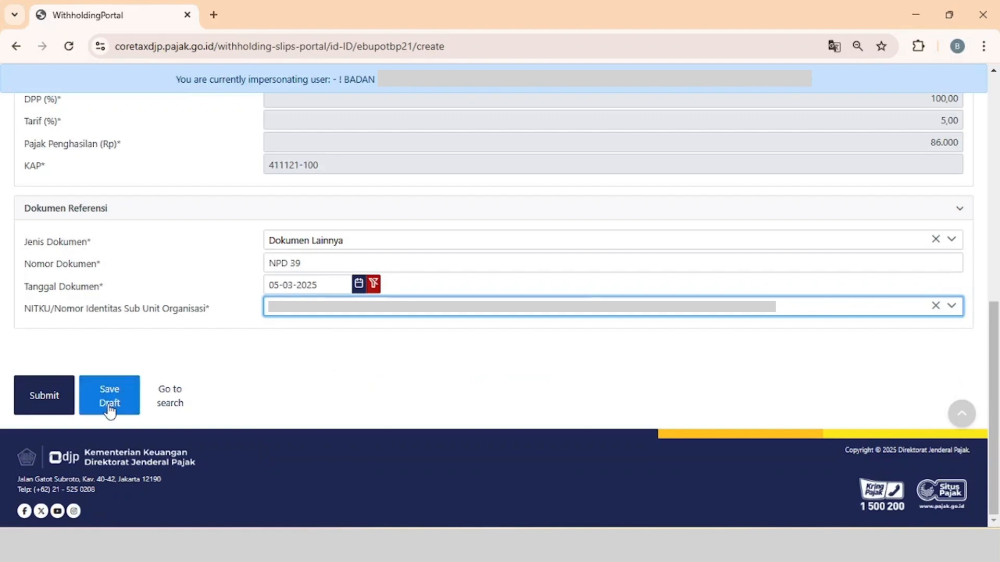
left_click(46, 405)
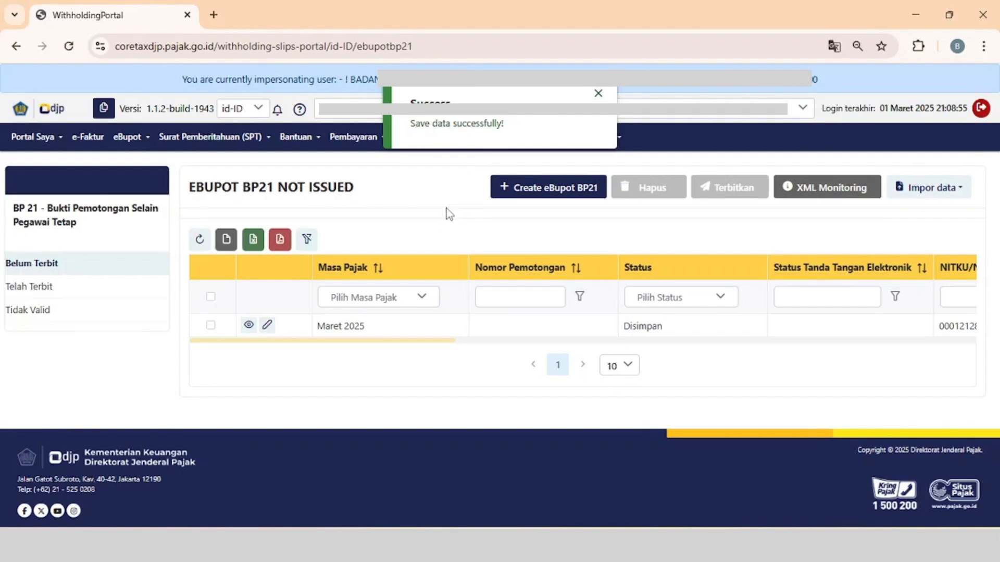
Create another eBupot BP21 slip with the tax period Maret 2025.
left_click(552, 192)
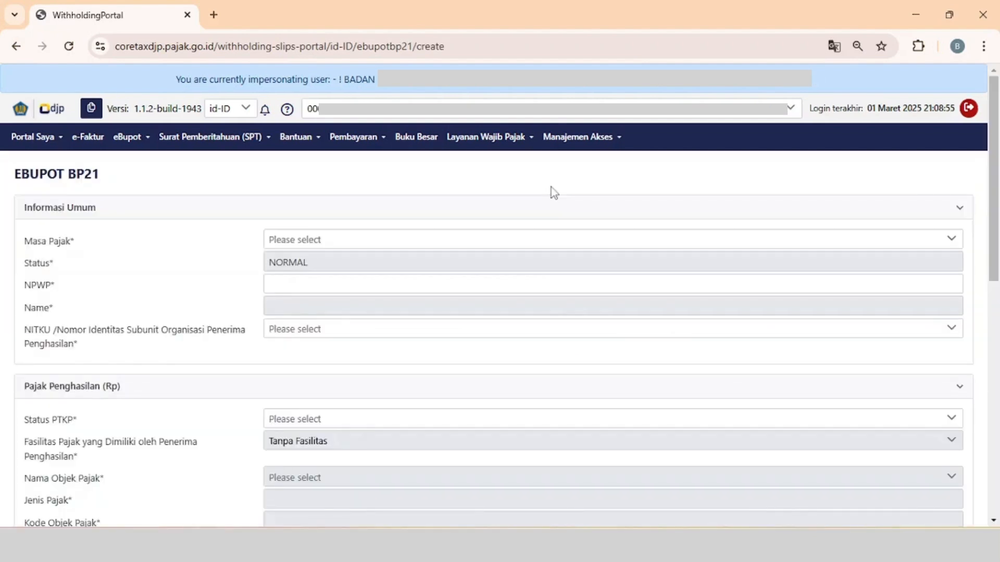
left_click(359, 243)
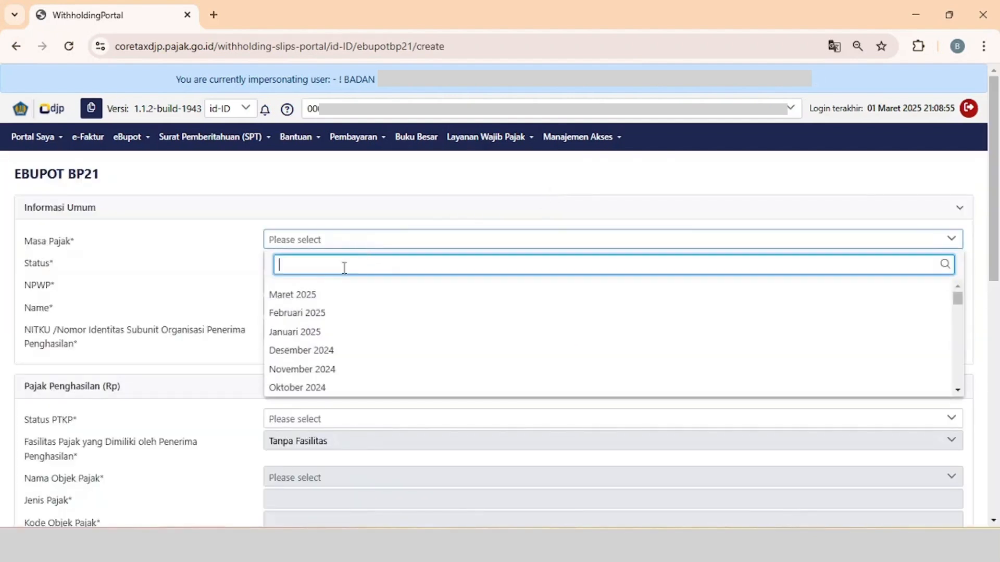
left_click(324, 296)
Enter the income recipient's NPWP and choose the recipient's NITKU in the general information.
left_click(349, 281)
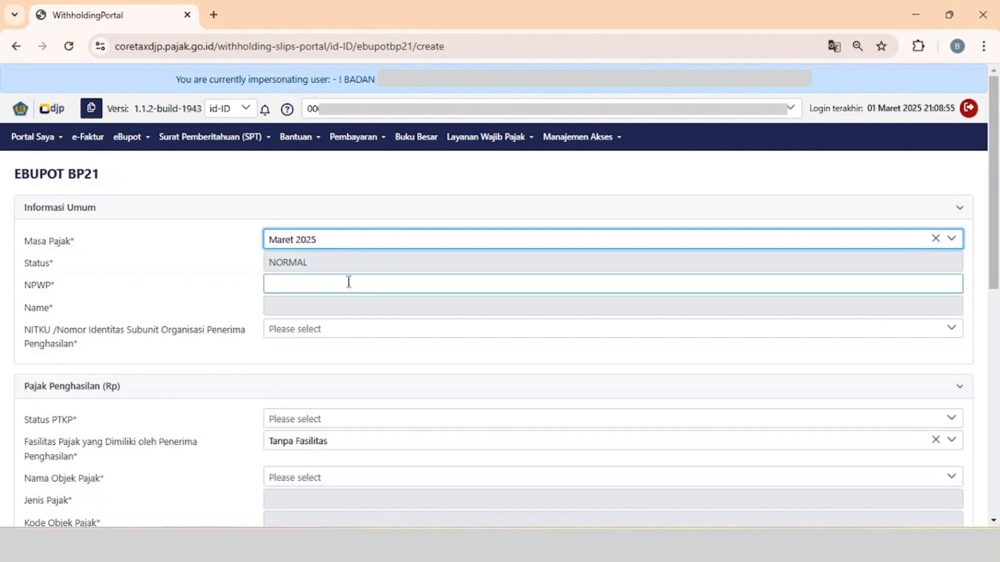
key("ctrl+v")
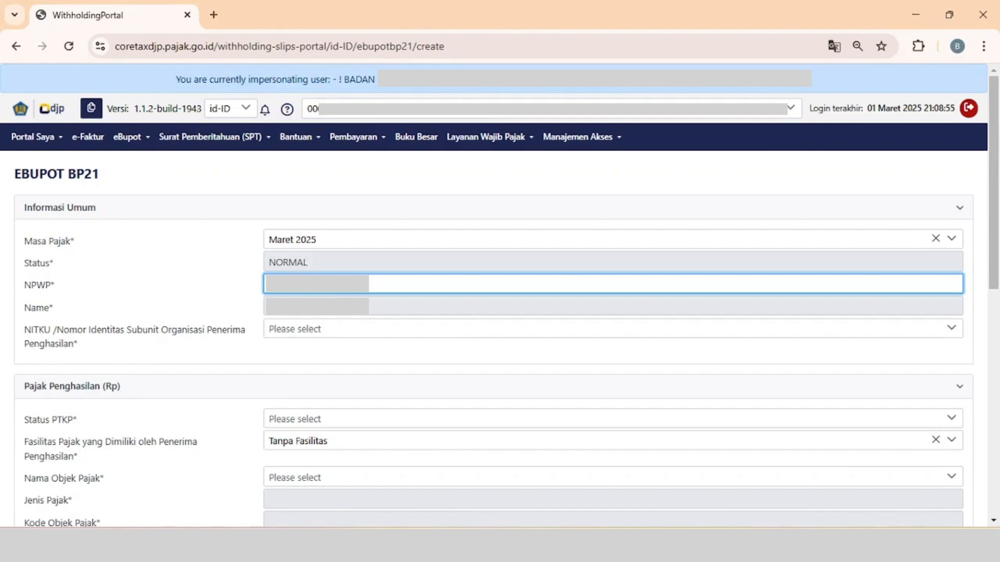
left_click(332, 354)
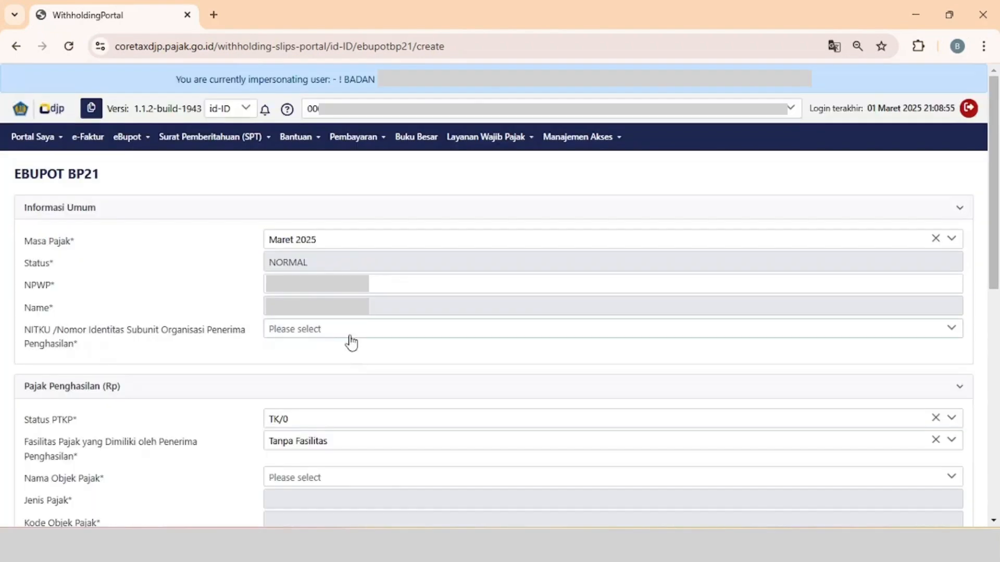
left_click(350, 333)
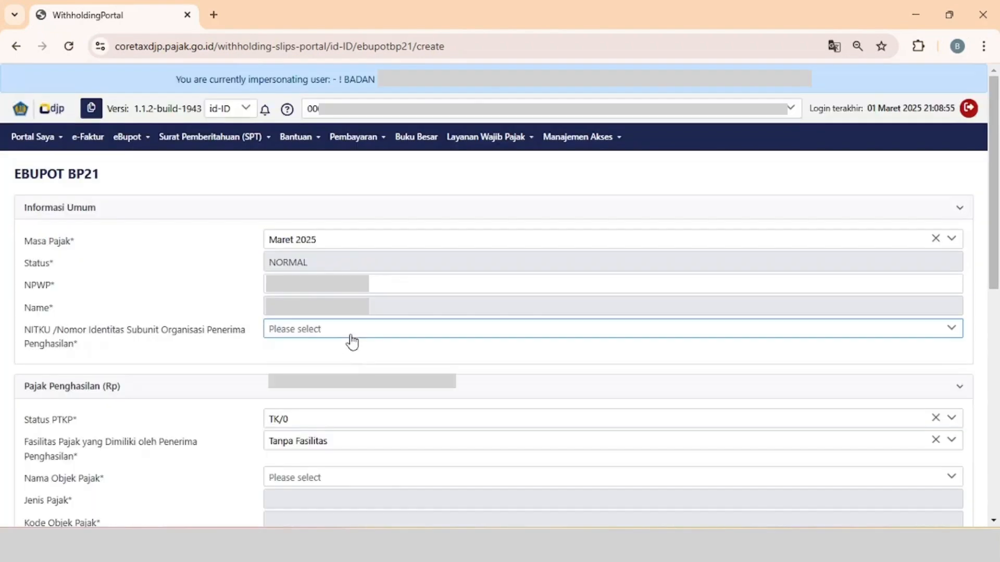
left_click(338, 385)
Set the PTKP status to TK/0 and the tax object to the APBN/APBD honorarium received by PNS Golongan III.
scroll(335, 393, "down", 7)
scroll(335, 393, "up", 1)
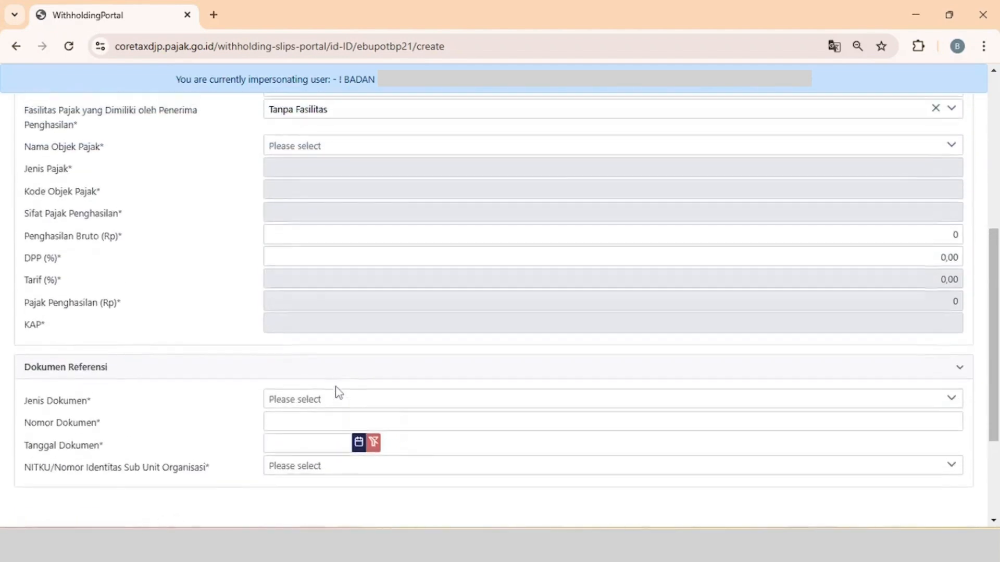
scroll(336, 390, "up", 1)
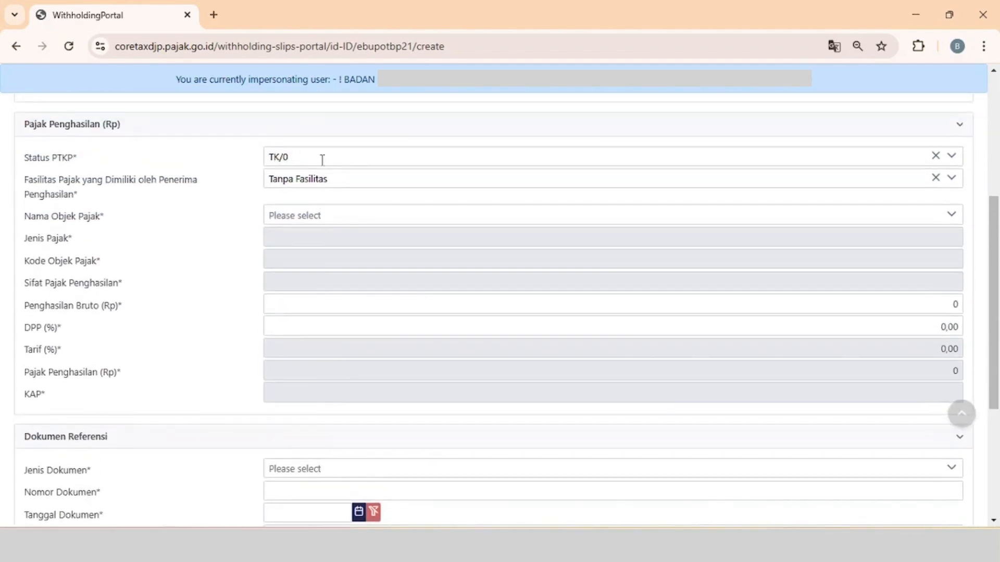
left_click(336, 166)
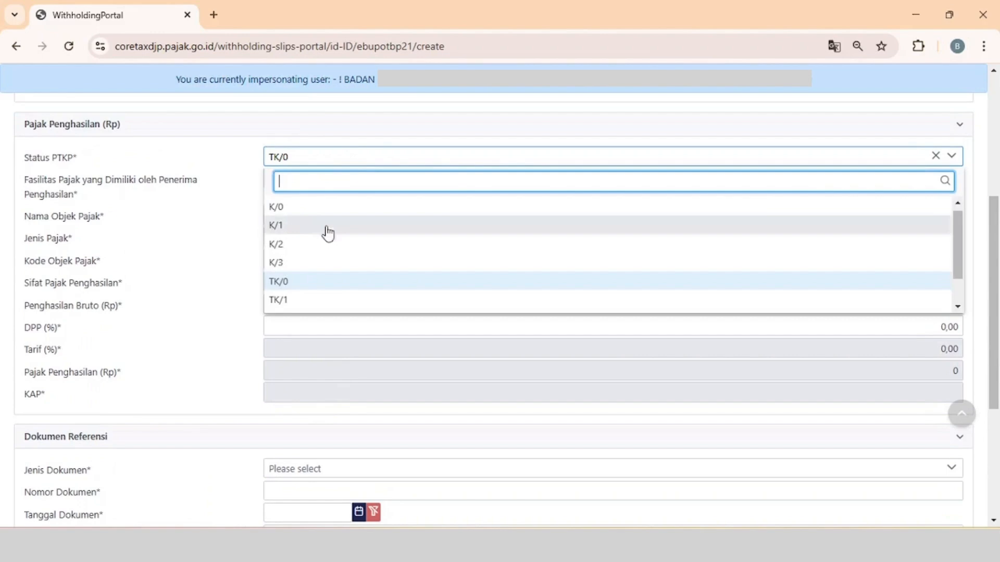
left_click(319, 290)
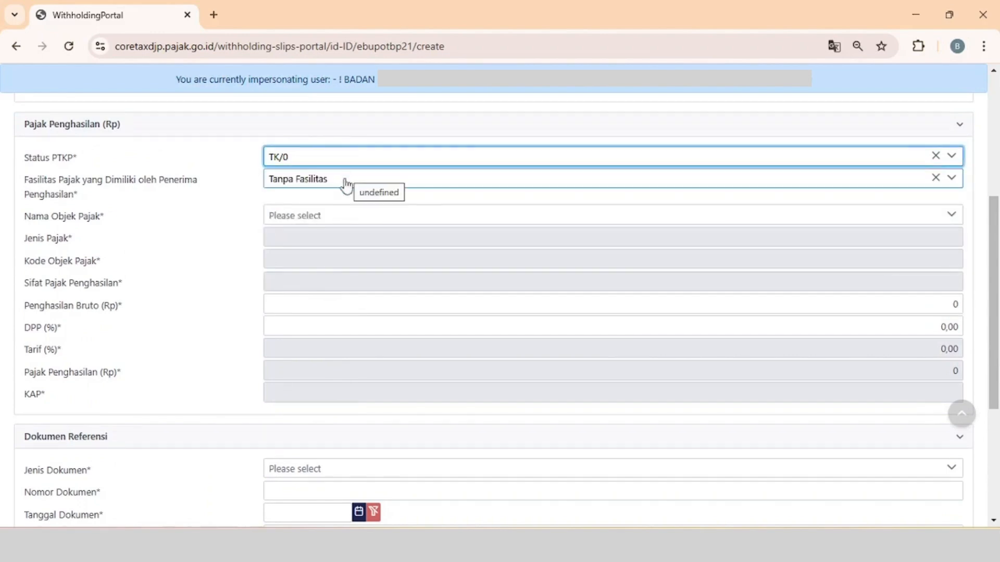
left_click(339, 218)
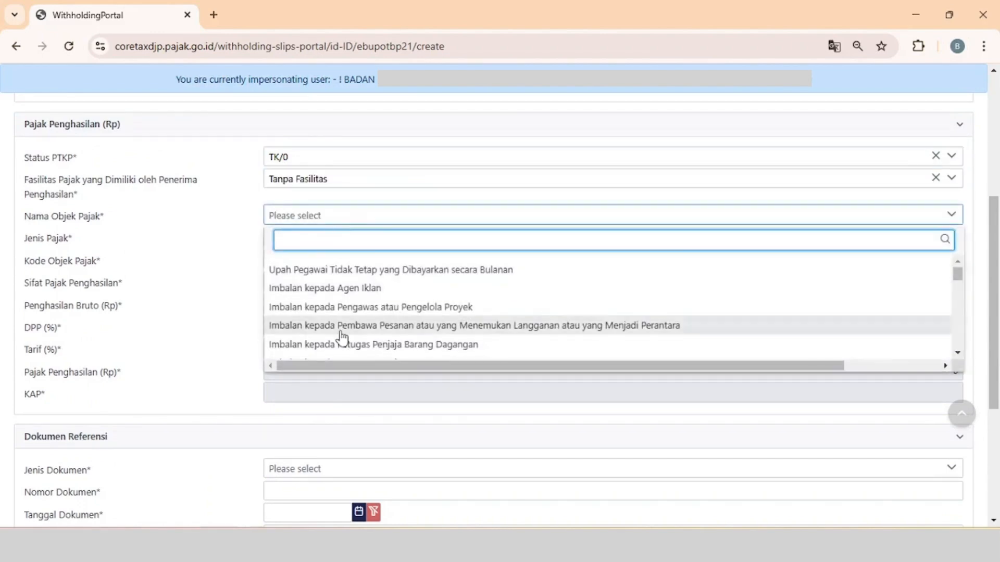
scroll(342, 337, "down", 5)
scroll(342, 338, "down", 5)
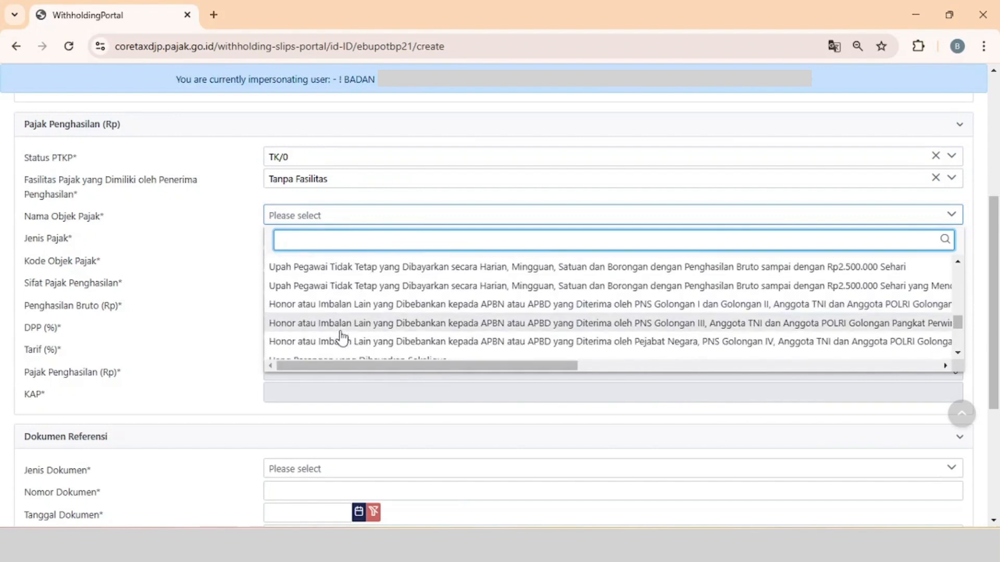
left_click(376, 324)
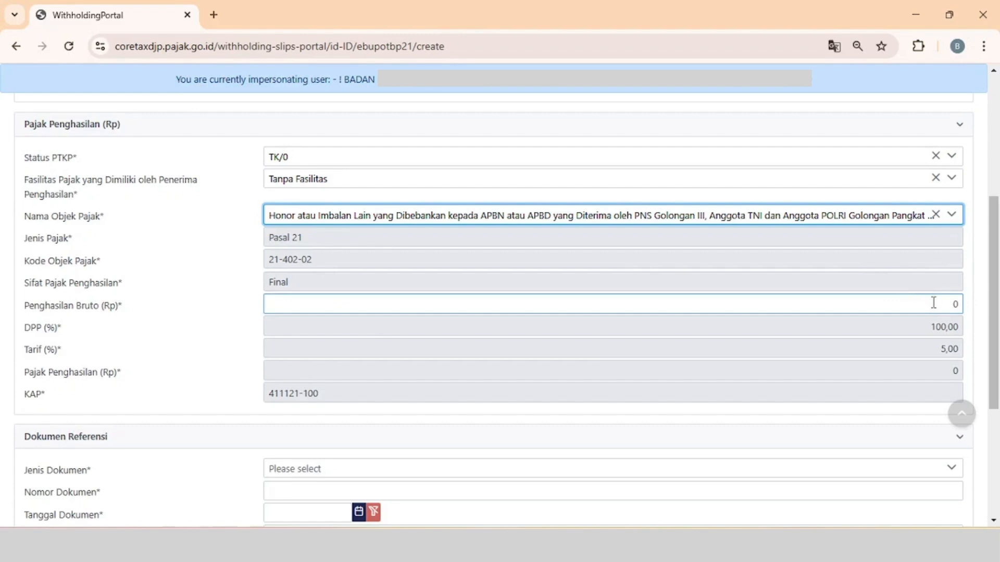
Set this slip's gross income (Penghasilan Bruto) to Rp1.720.000.
left_click(954, 305)
type("1.720.")
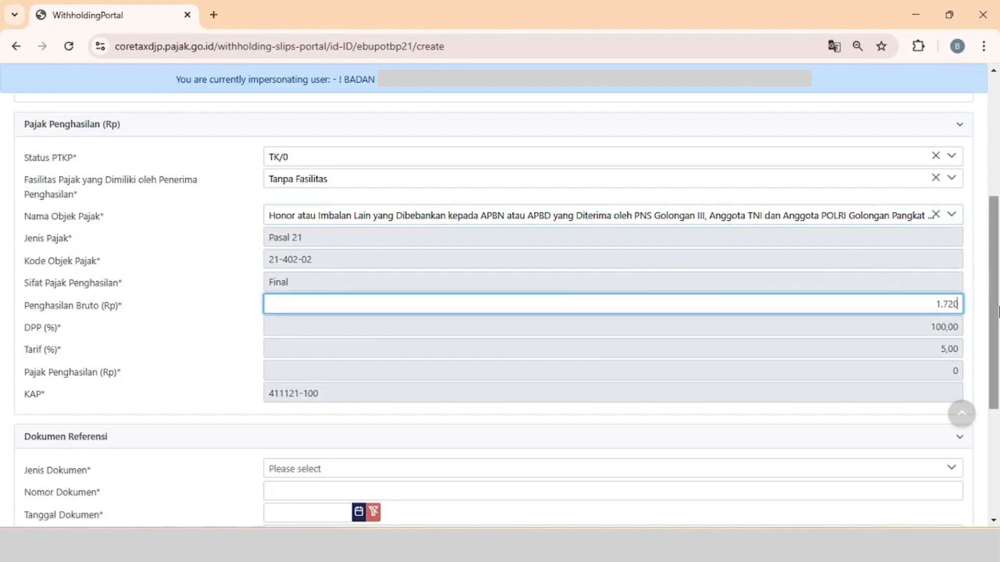
type("000")
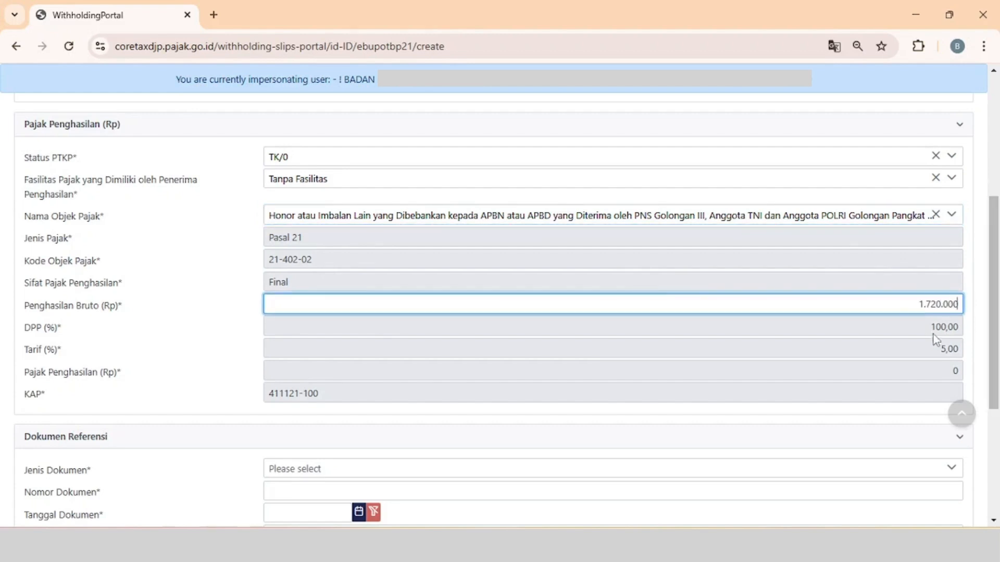
left_click(830, 426)
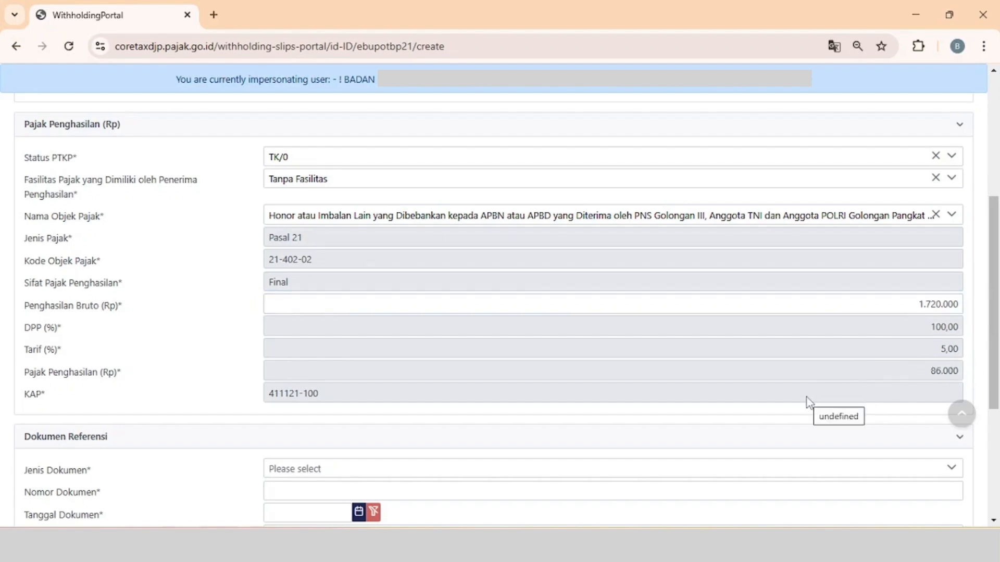
Fill in the reference document with type Dokumen Lainnya, number NPD 39 and date 05-03-2025.
scroll(807, 398, "down", 2)
scroll(808, 398, "down", 2)
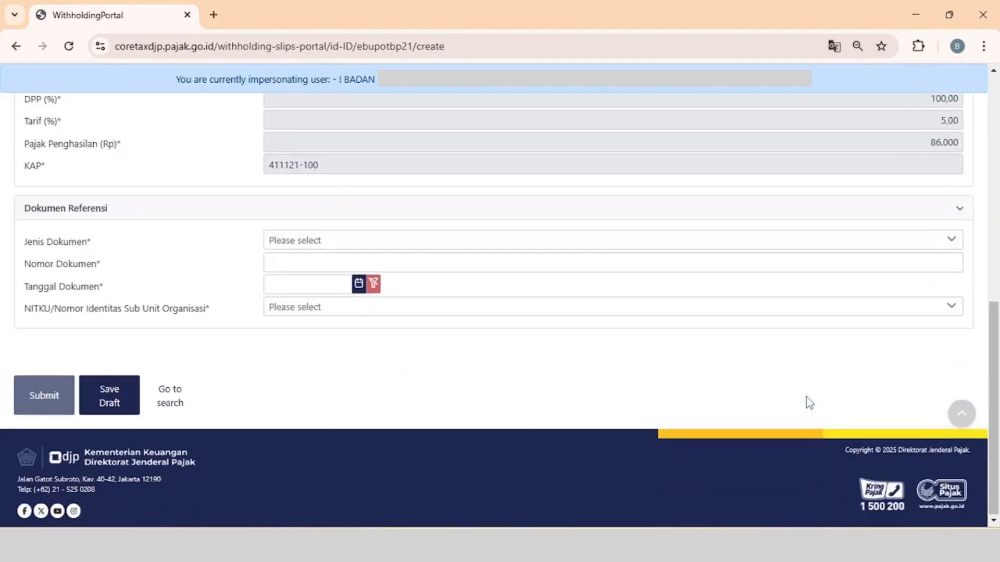
left_click(409, 250)
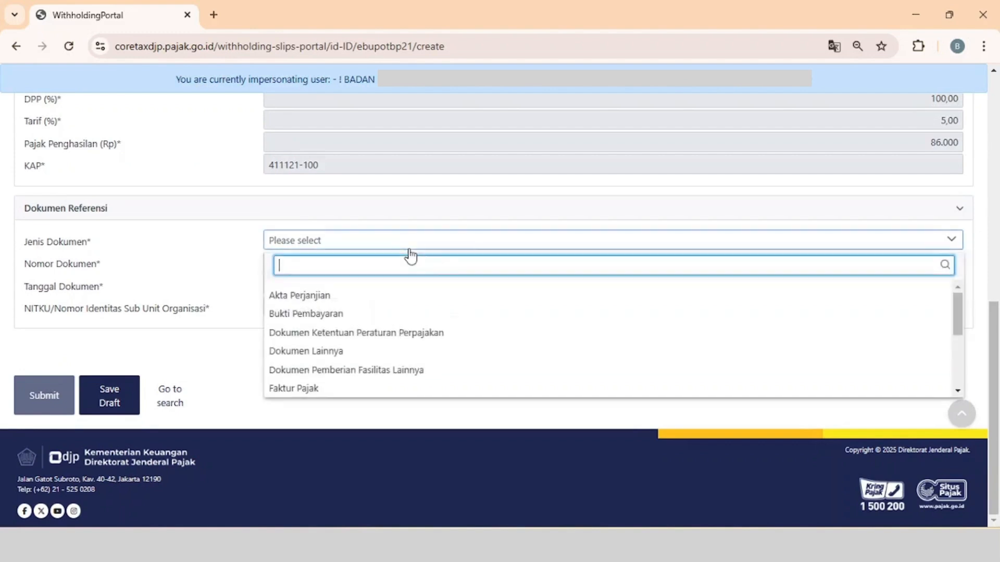
left_click(326, 352)
left_click(339, 268)
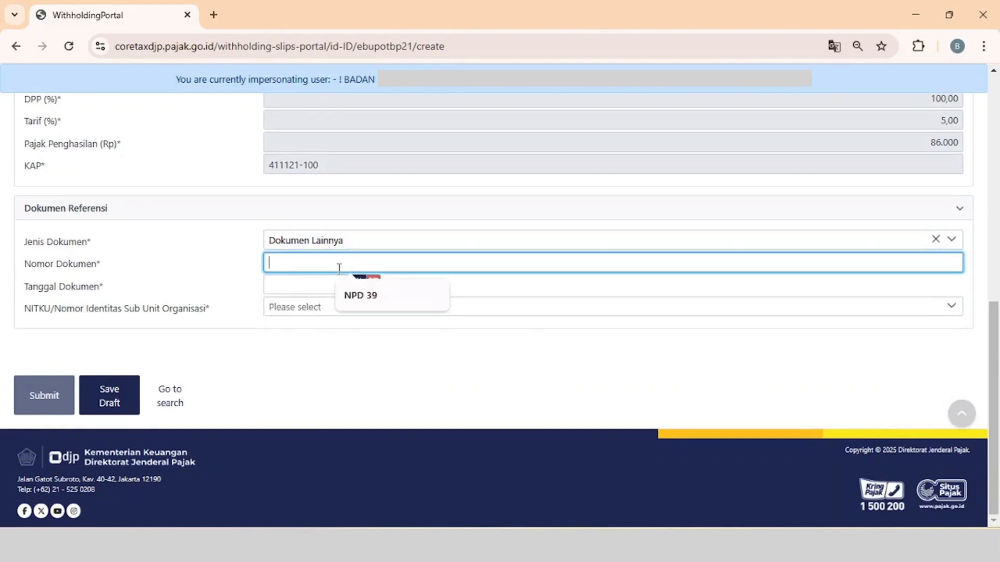
left_click(364, 307)
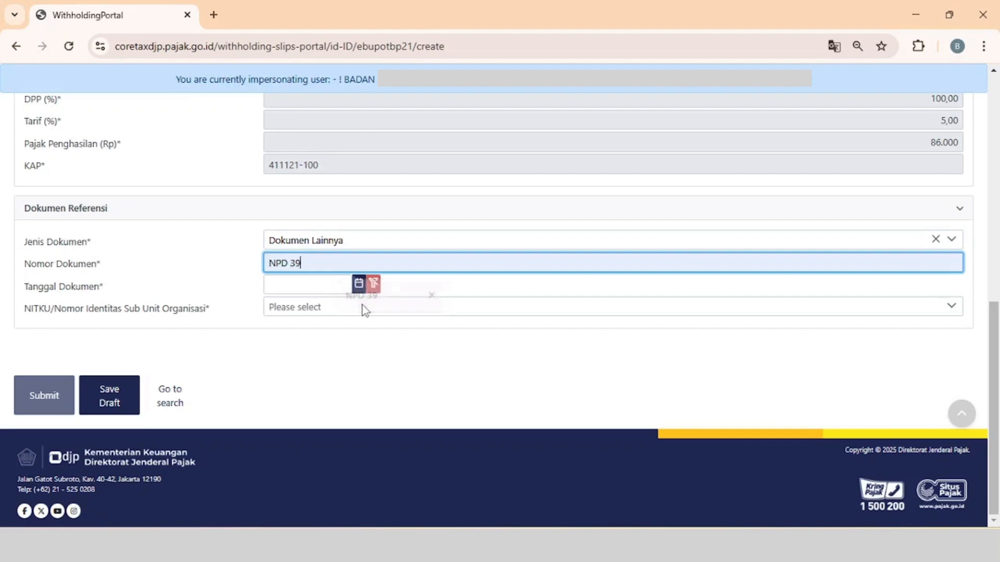
left_click(358, 283)
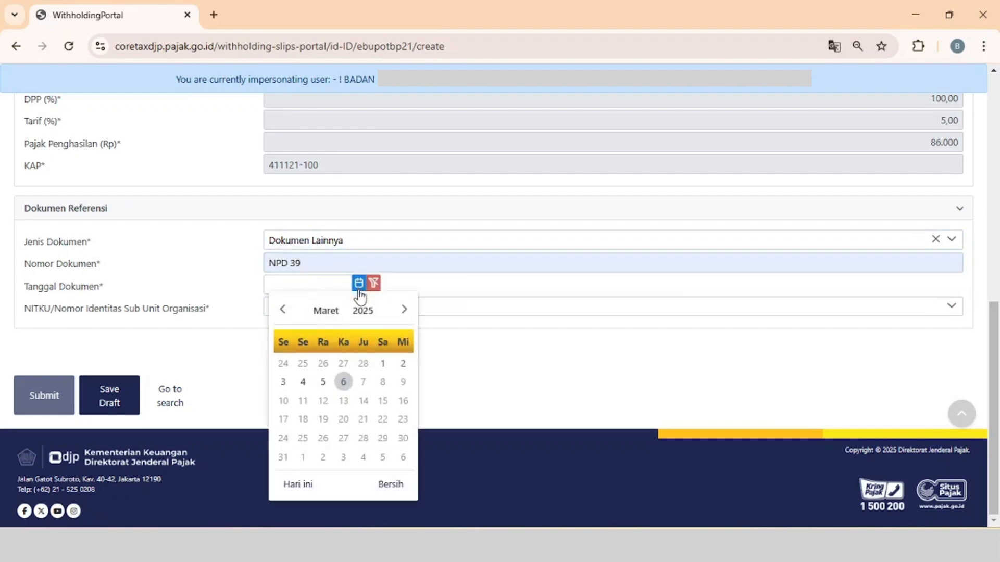
left_click(323, 382)
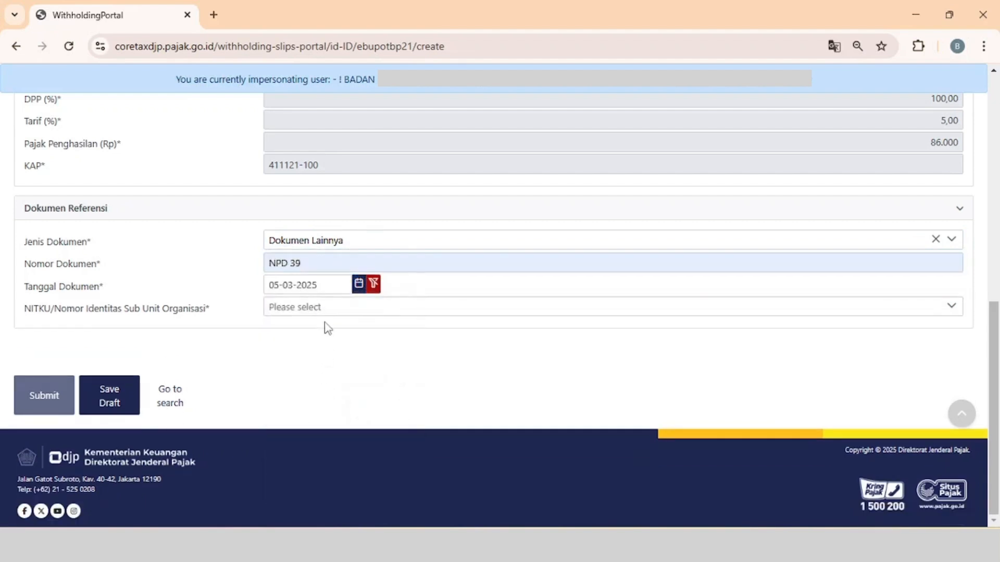
Choose the organisation's NITKU for the reference document and submit the BP21 slip.
left_click(333, 311)
left_click(329, 368)
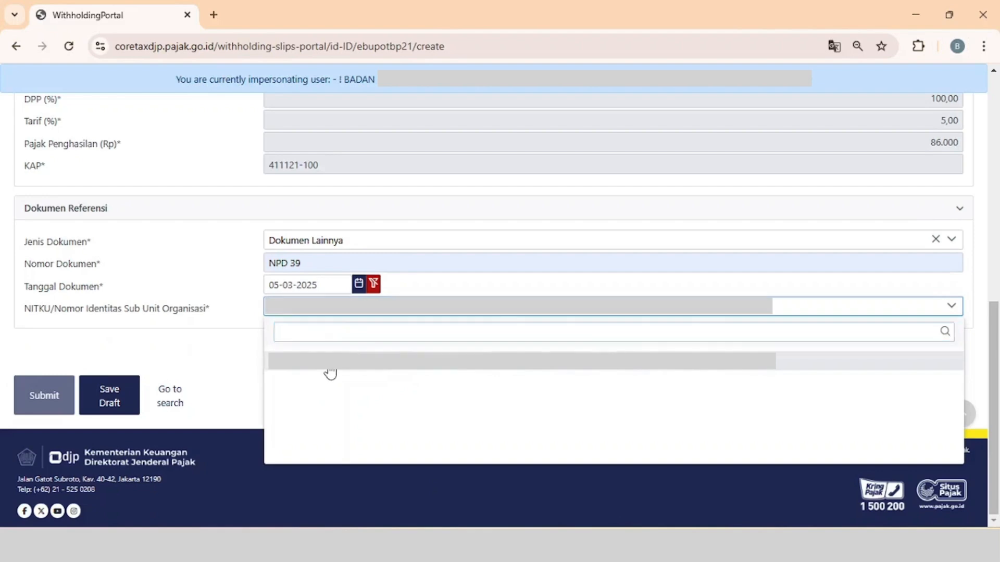
left_click(61, 395)
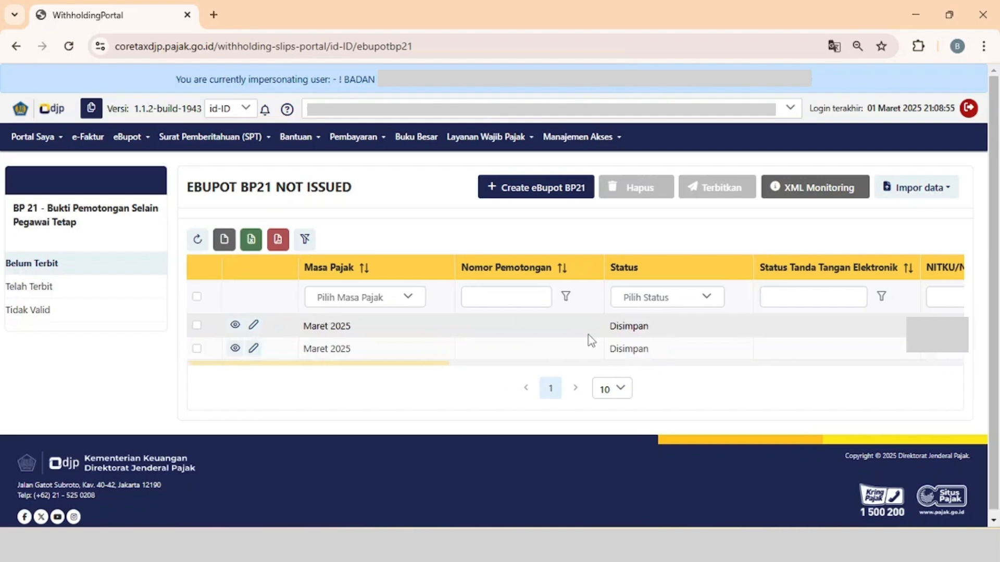
Select all unissued BP21 slips and start issuing them with Kode Otorisasi DJP as the signing provider.
left_click(208, 297)
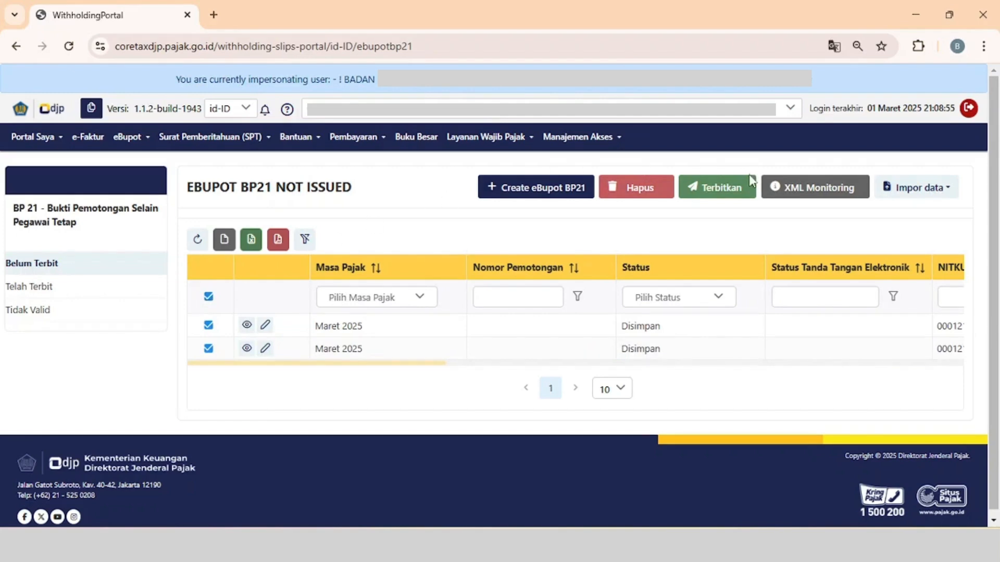
left_click(735, 193)
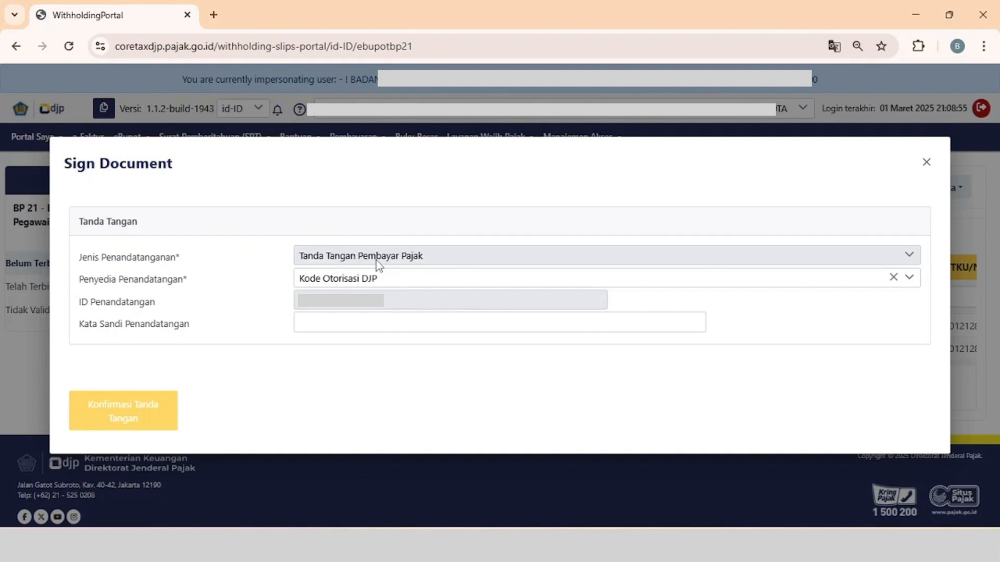
left_click(391, 284)
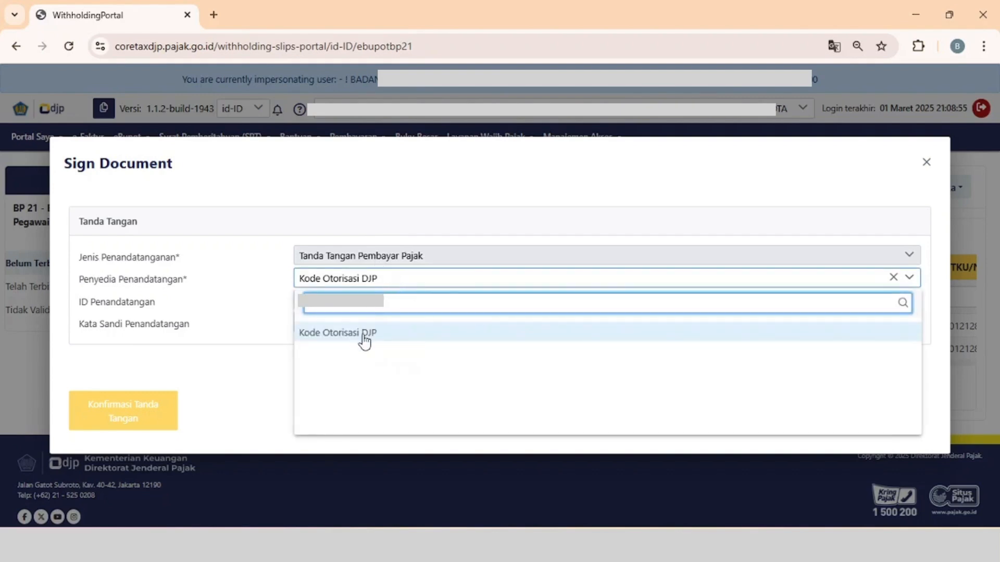
left_click(364, 334)
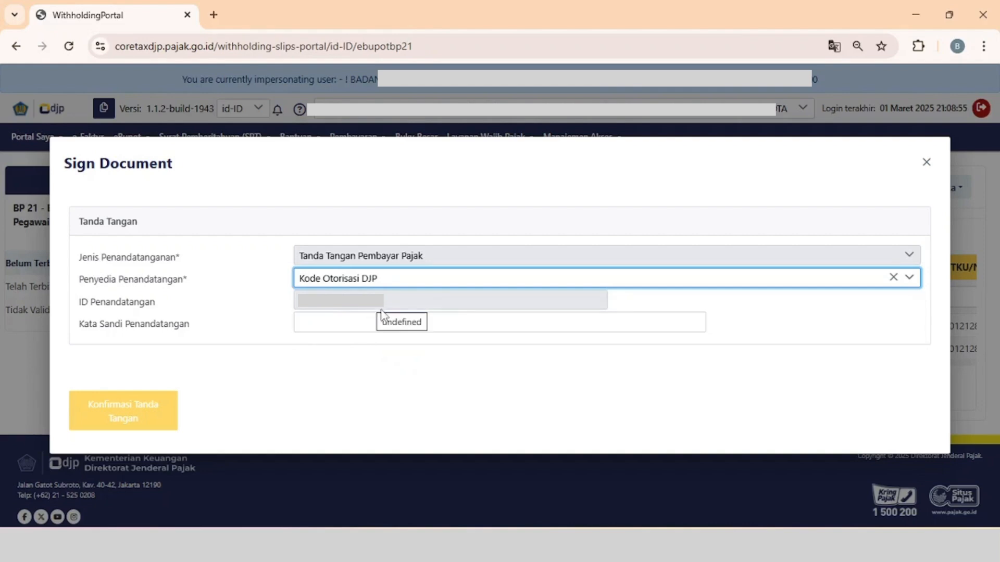
Enter the signer's password (Kata Sandi Penandatangan) and confirm the signature.
left_click(384, 325)
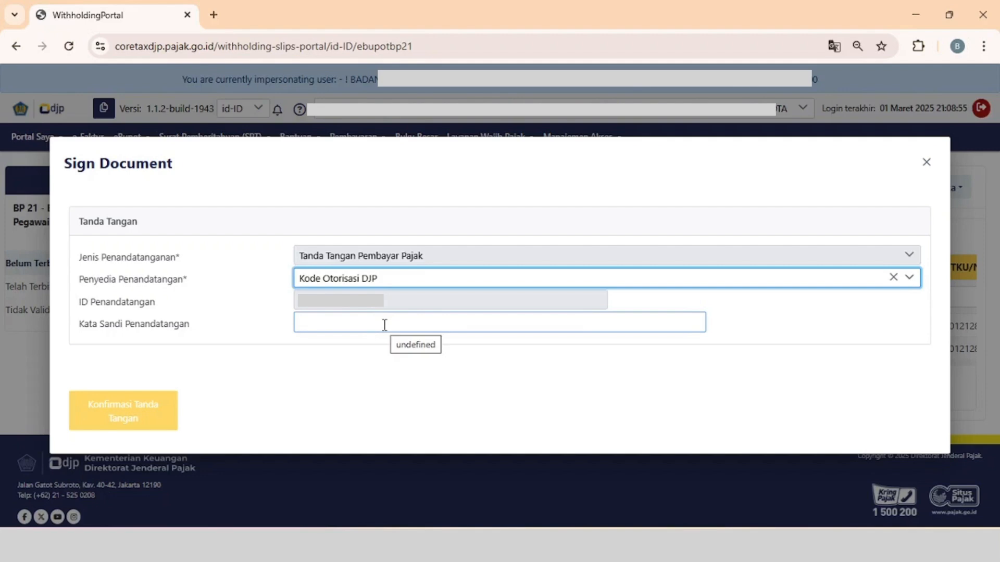
left_click(384, 325)
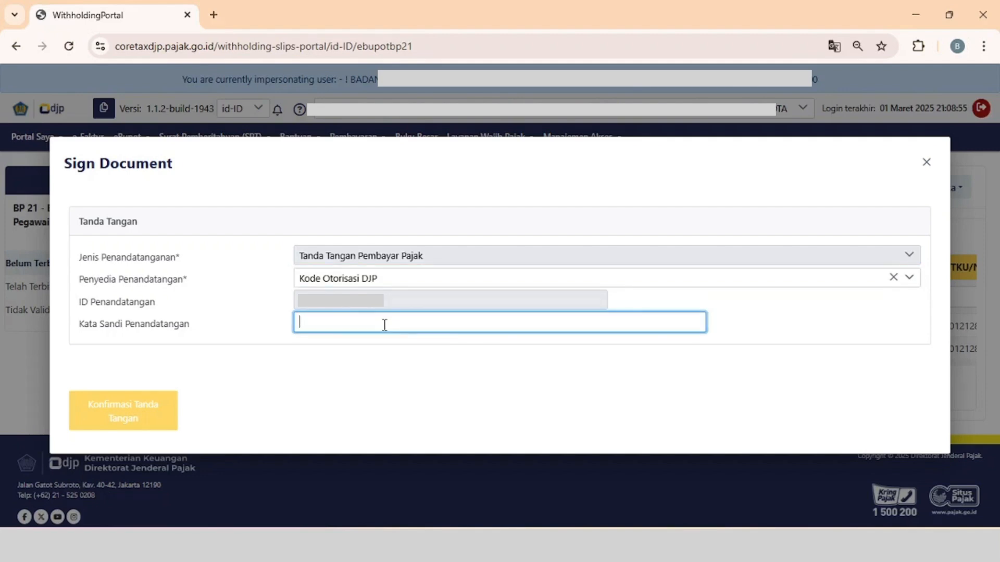
type("••••••••••")
left_click(238, 401)
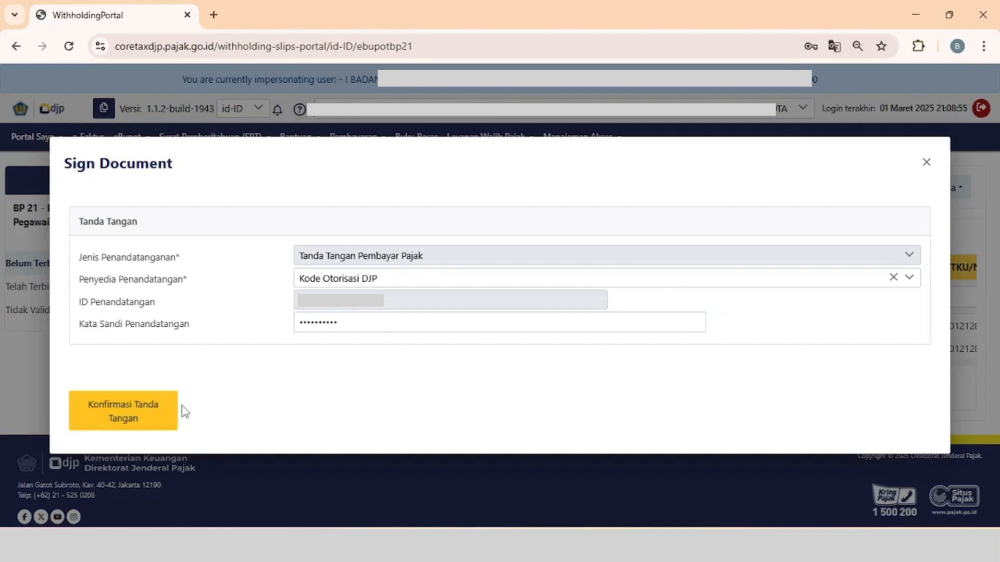
left_click(155, 414)
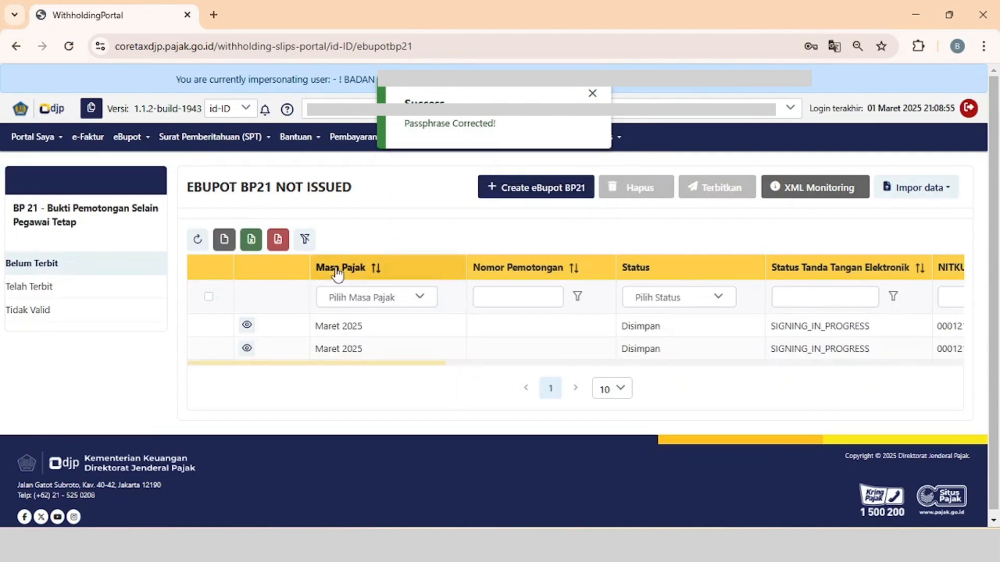
Show the issued BP21 slips (Telah Terbit) and select the two Maret 2025 slips.
left_click(91, 297)
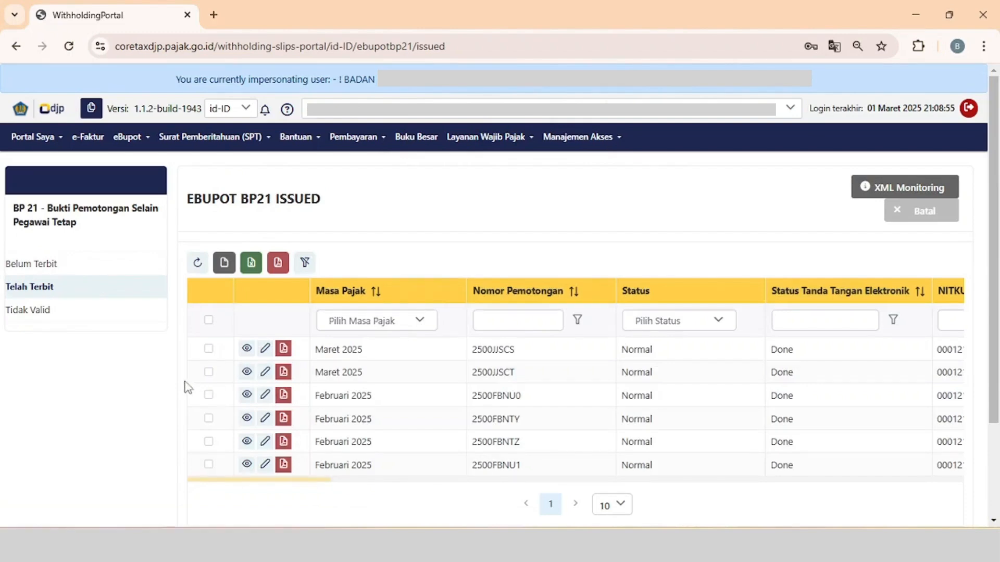
left_click(208, 352)
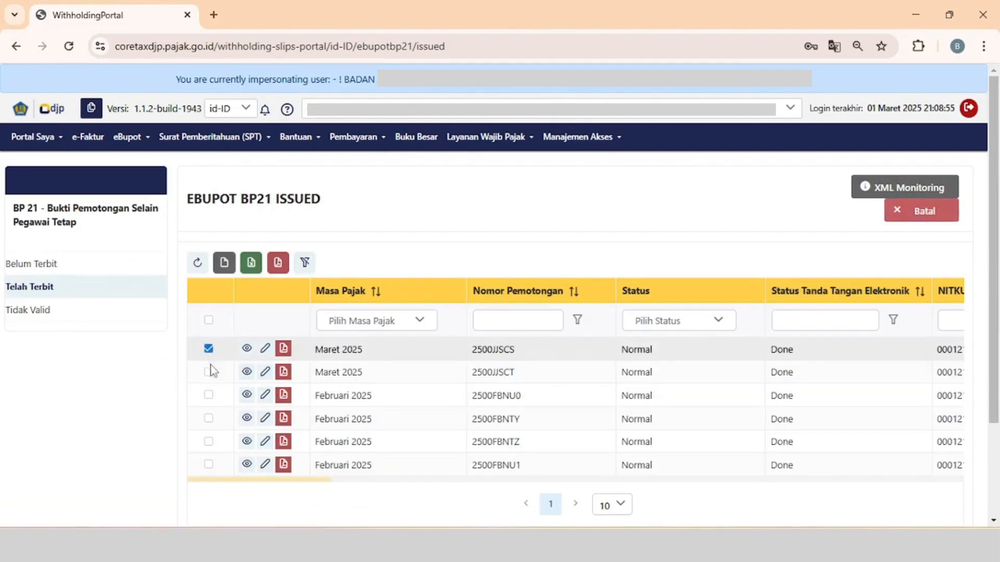
left_click(209, 372)
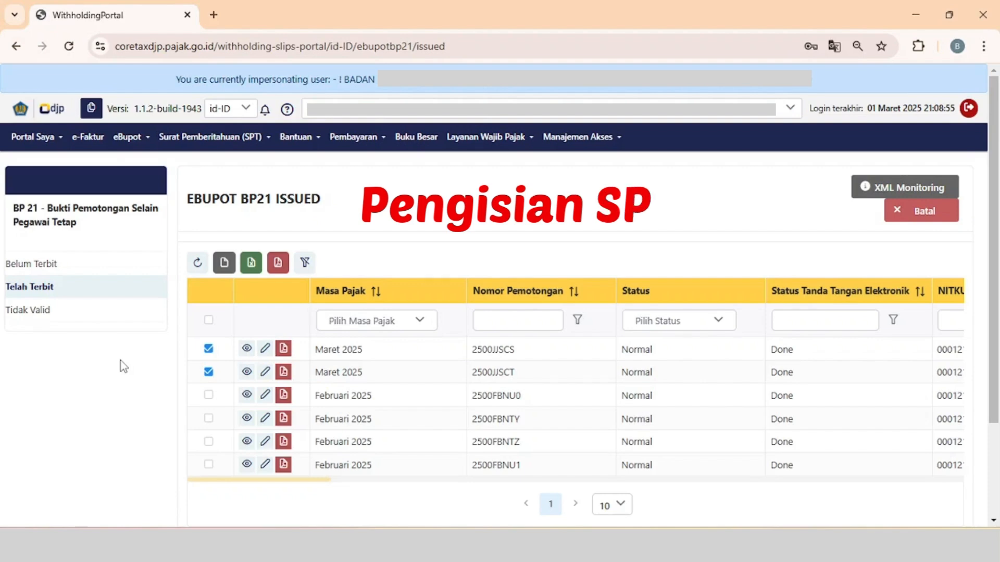
Go to the list of unsubmitted tax returns (Surat Pemberitahuan, SPT).
left_click(236, 143)
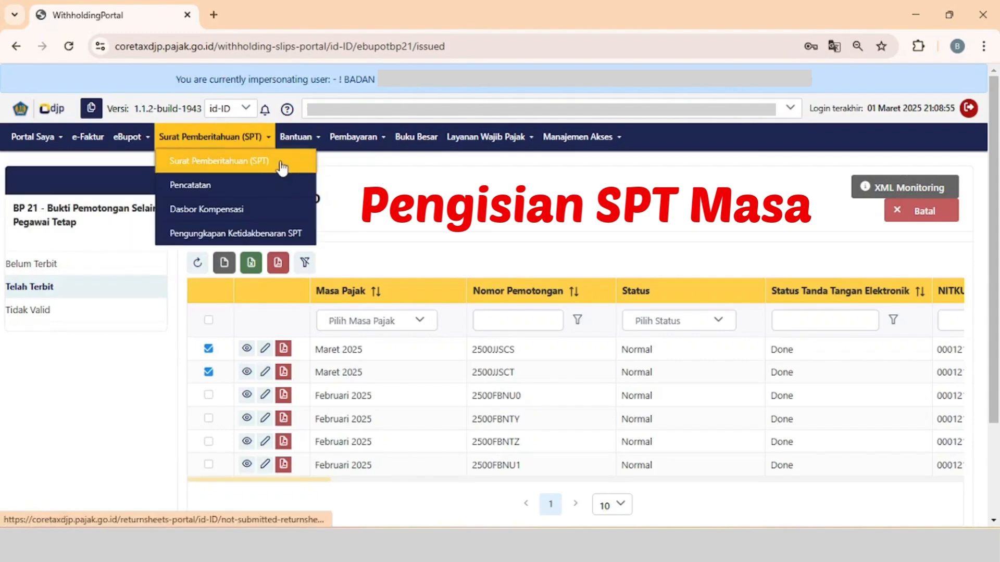
left_click(281, 168)
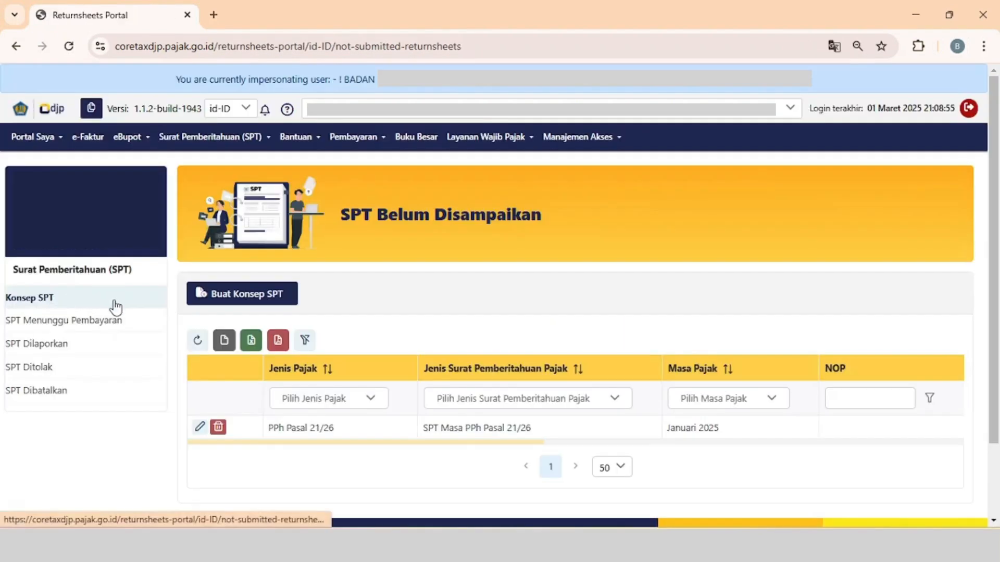
Create a draft SPT Masa PPh Pasal 21/26 return for the period Maret 2025 with the Normal model.
left_click(248, 301)
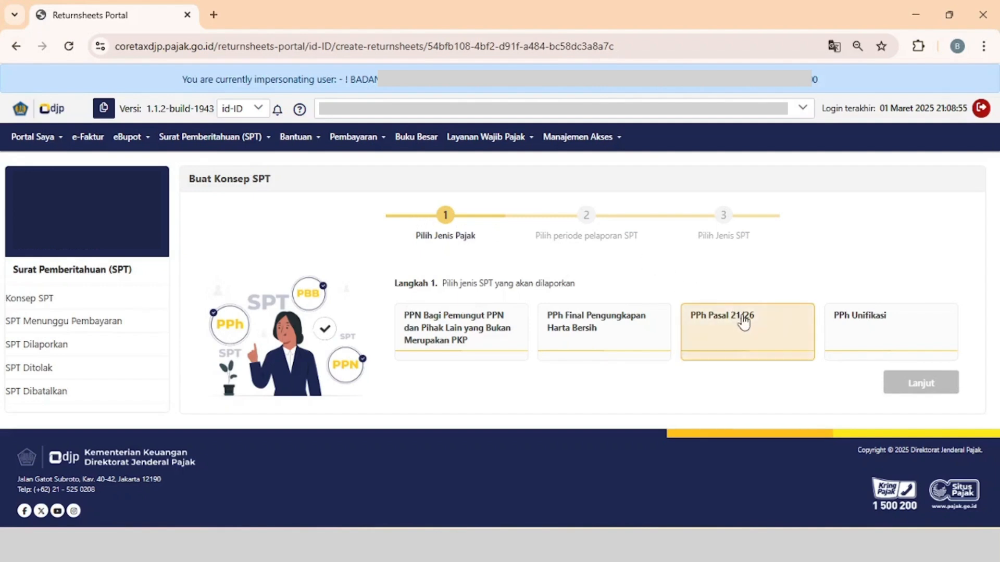
left_click(753, 336)
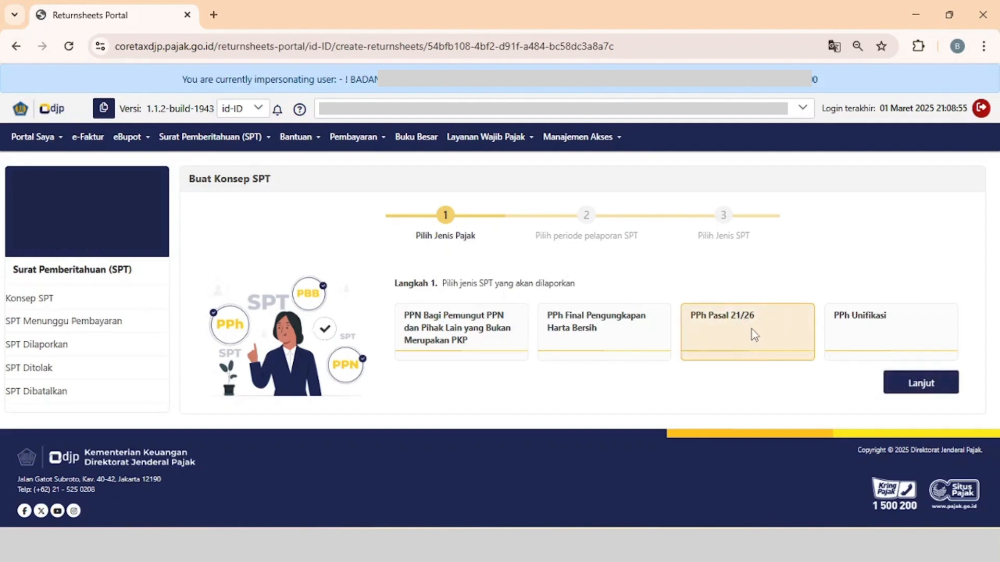
left_click(906, 385)
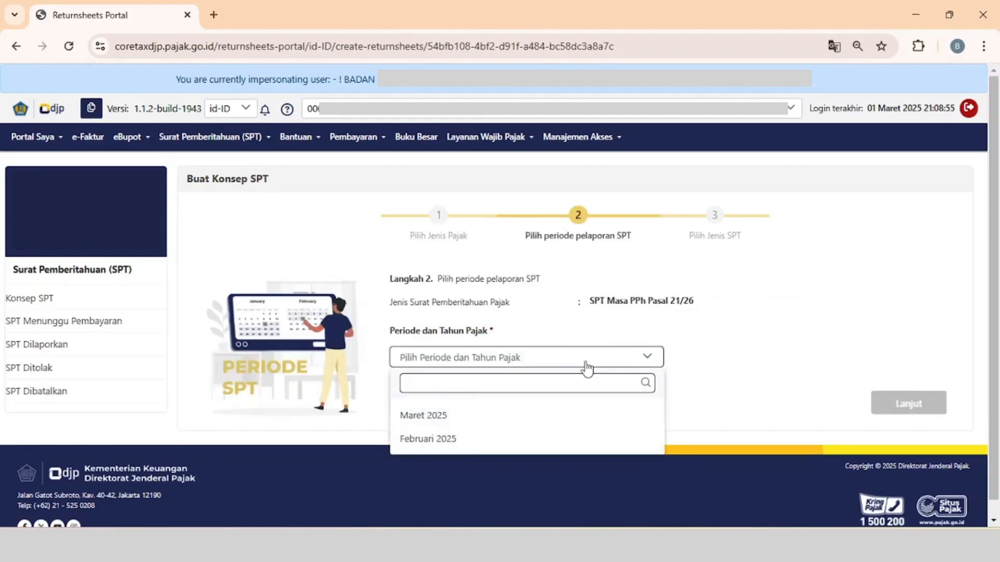
left_click(540, 422)
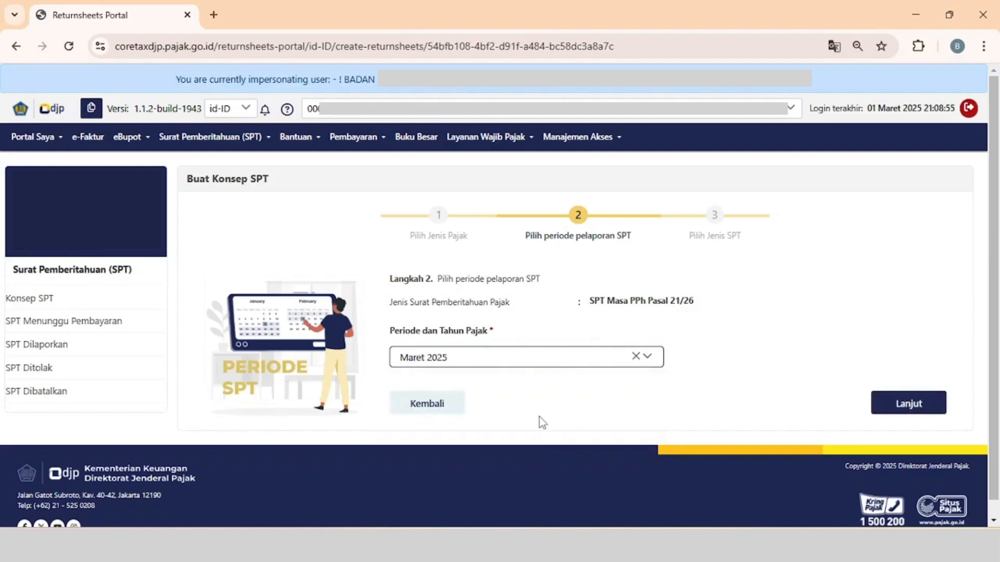
left_click(905, 405)
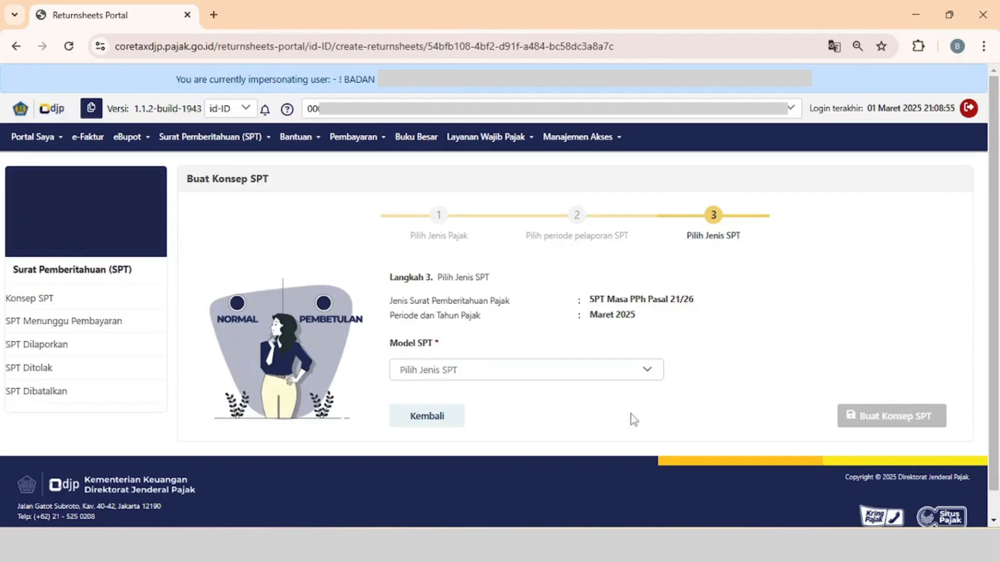
left_click(560, 376)
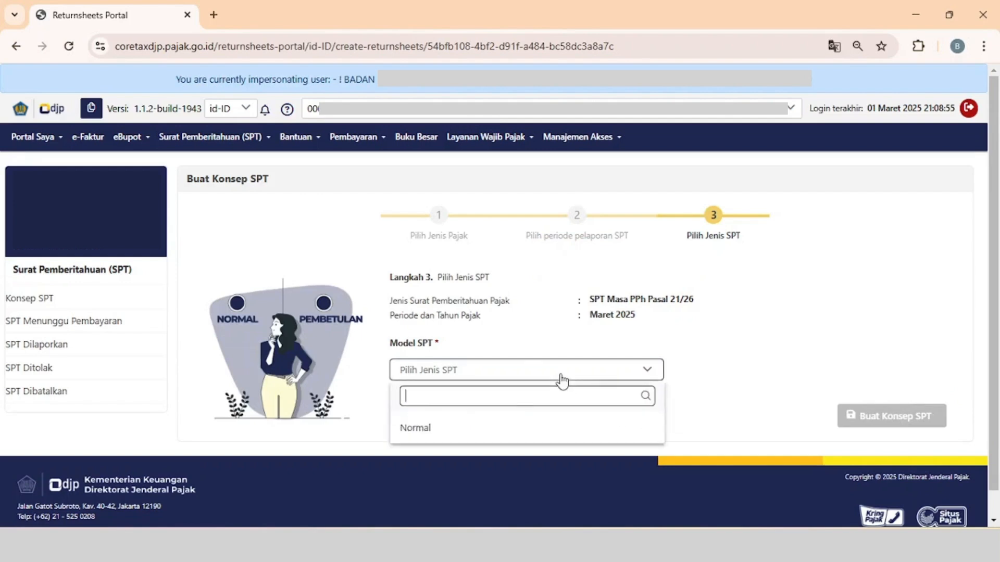
left_click(494, 436)
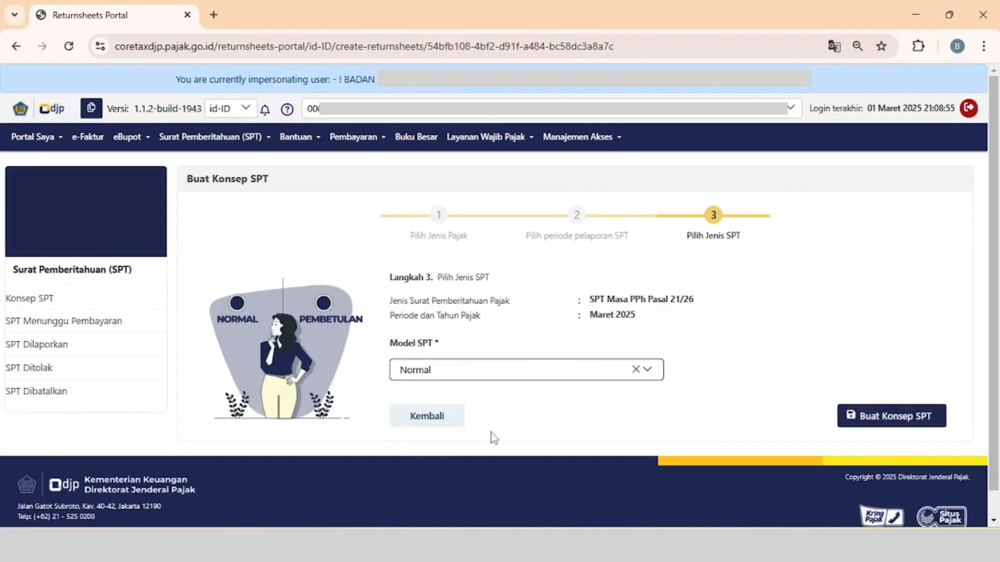
left_click(905, 421)
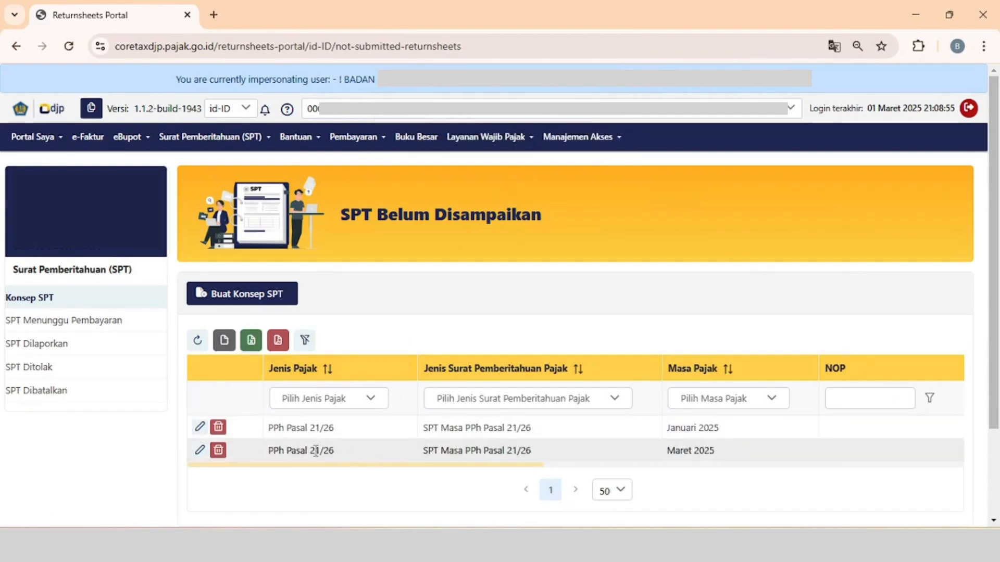
Open the Maret 2025 draft return, accept the declaration statement in section D and save the draft.
left_click(199, 451)
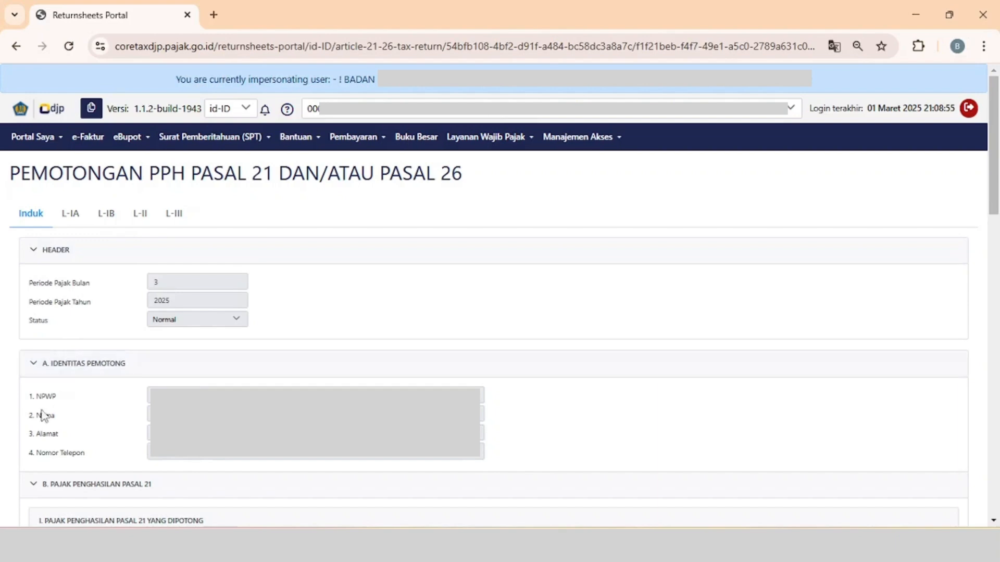
scroll(3, 498, "down", 2)
scroll(3, 498, "down", 7)
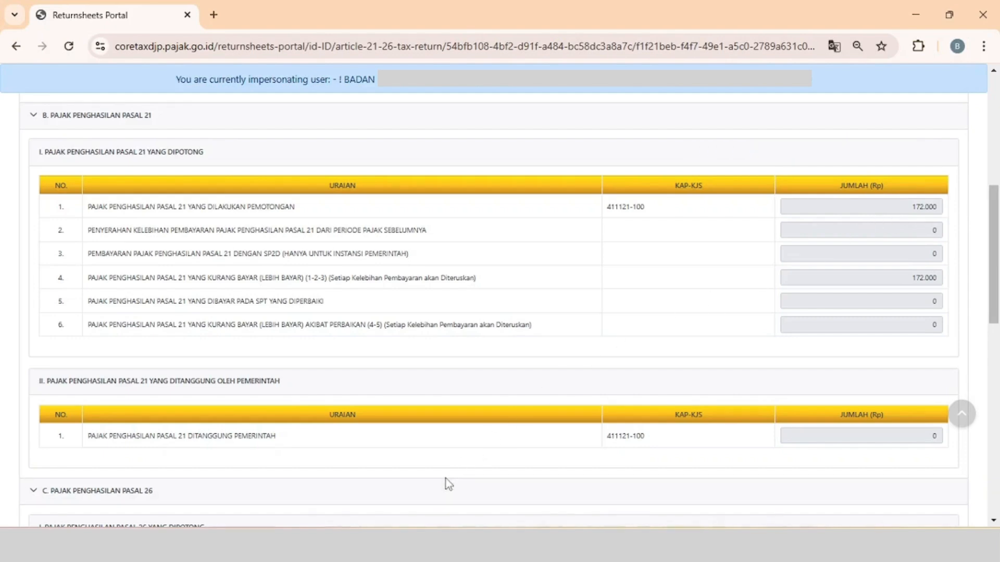
scroll(446, 480, "down", 5)
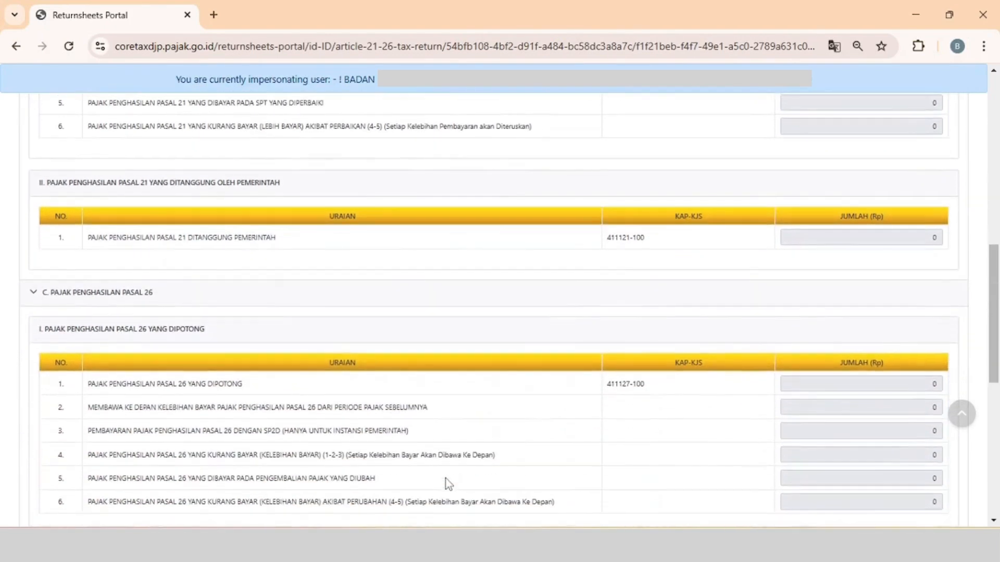
scroll(445, 480, "down", 6)
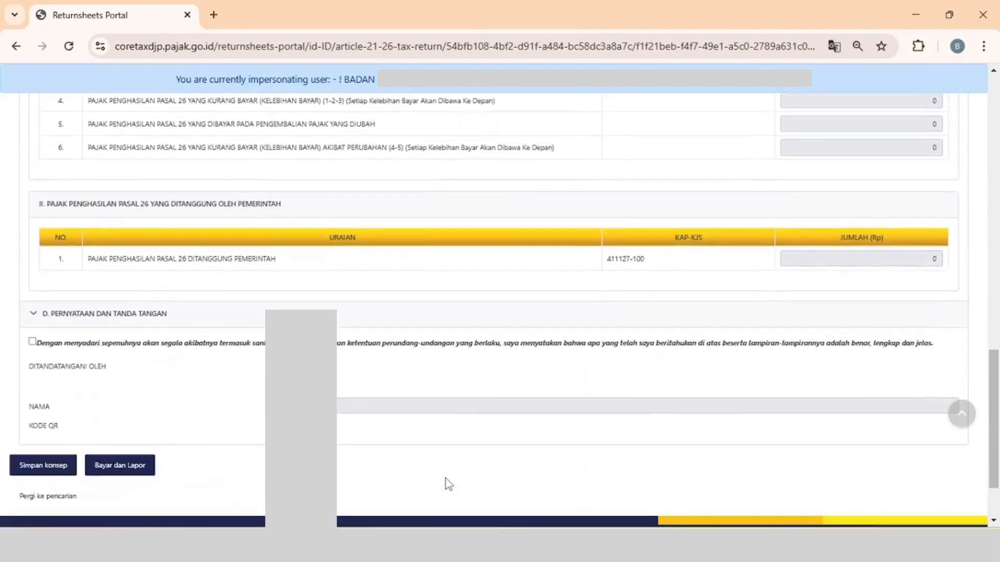
scroll(446, 479, "down", 1)
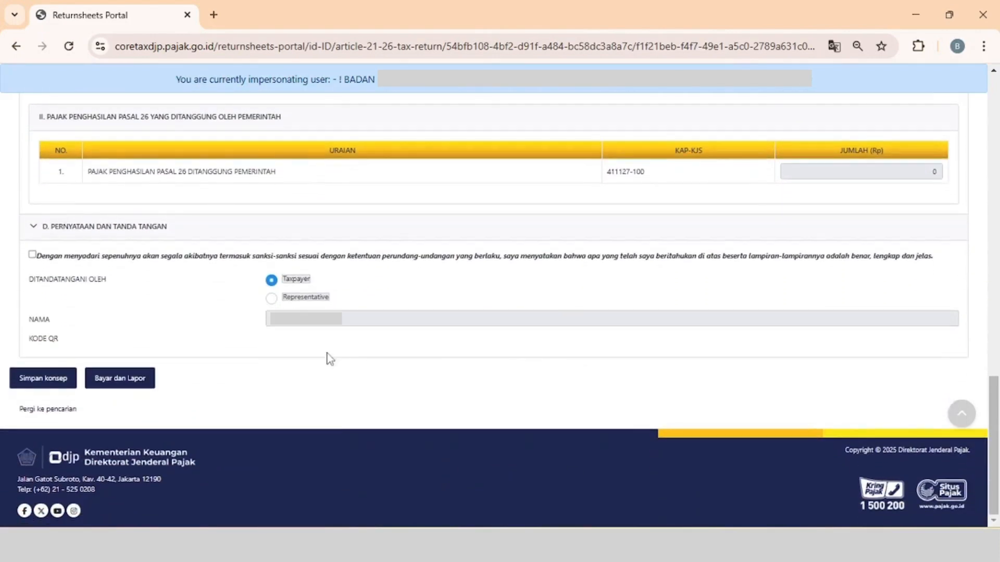
left_click(33, 255)
left_click(38, 386)
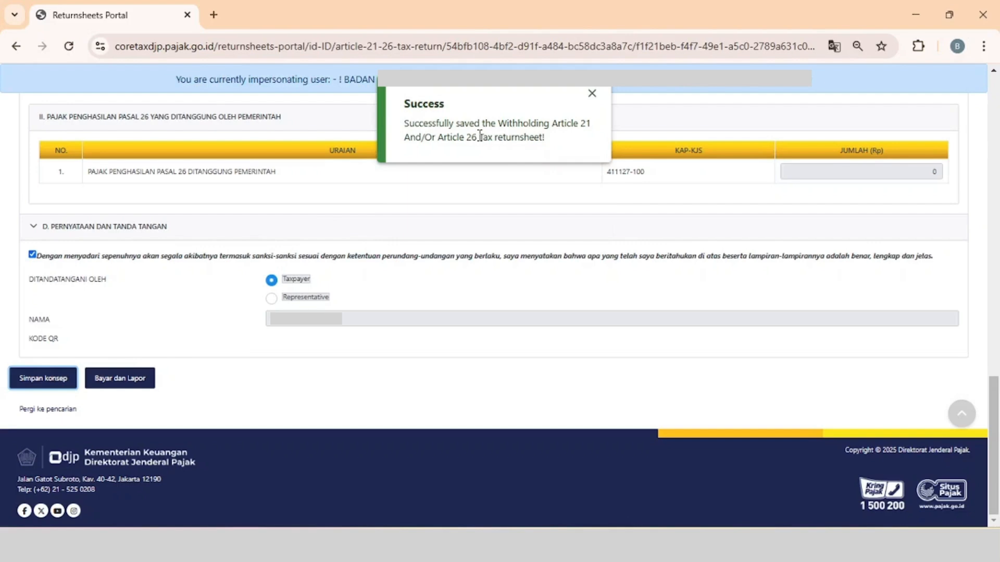
Pay and report the return through Pemindahbukuan Deposit, entering the signer's password (Kata Sandi Penandatangan) and confirming the signature.
left_click(127, 383)
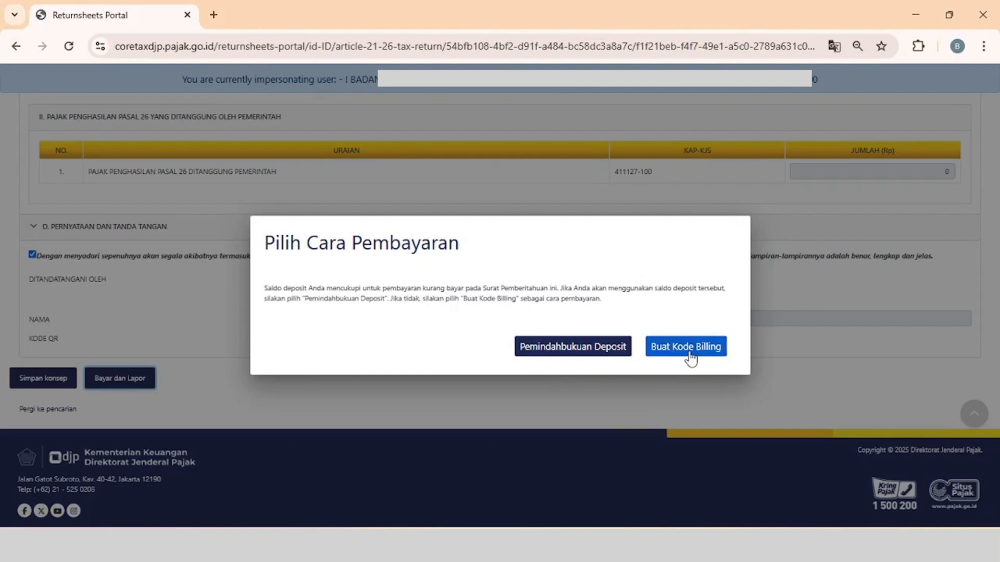
left_click(571, 357)
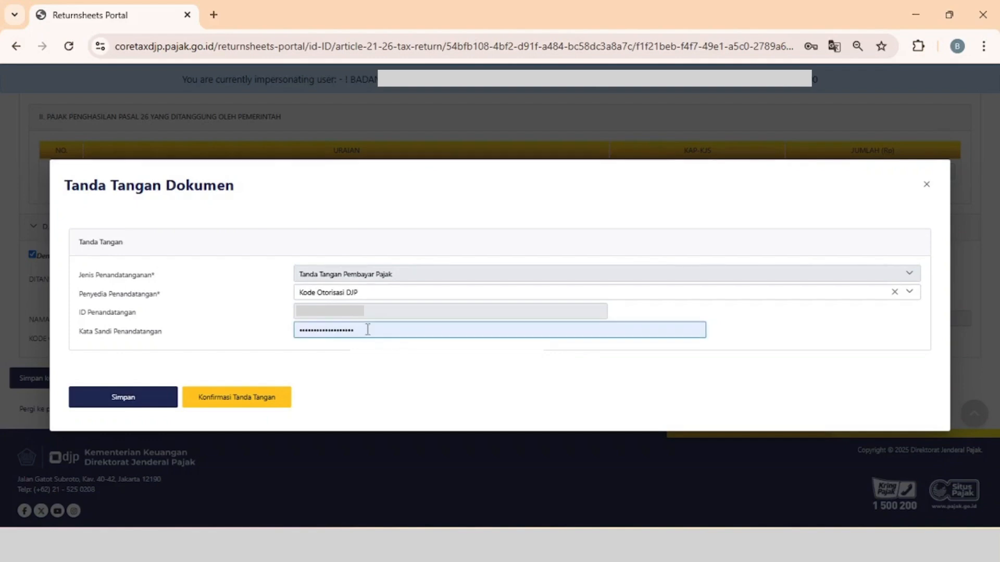
left_click_drag(367, 329, 261, 331)
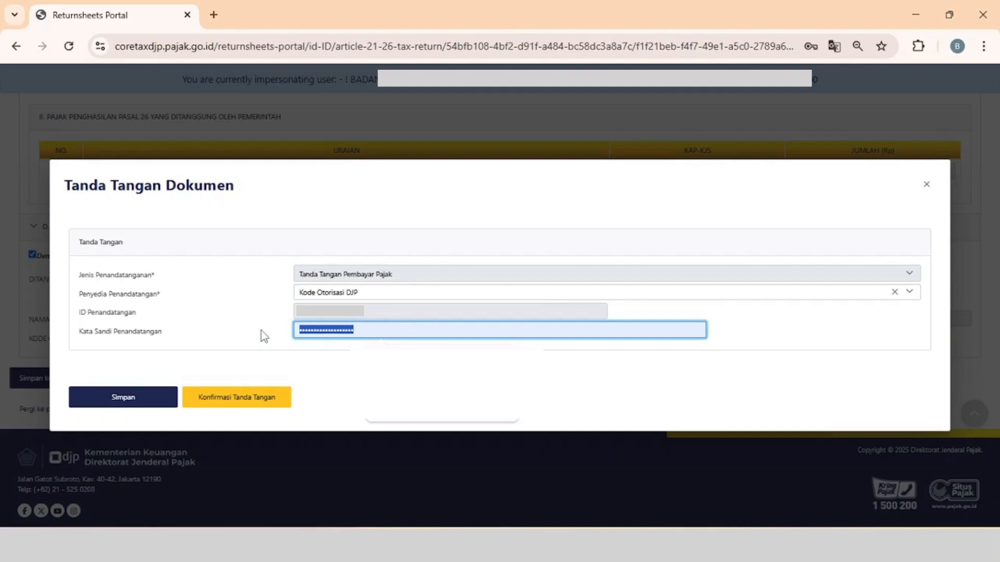
type("•••••")
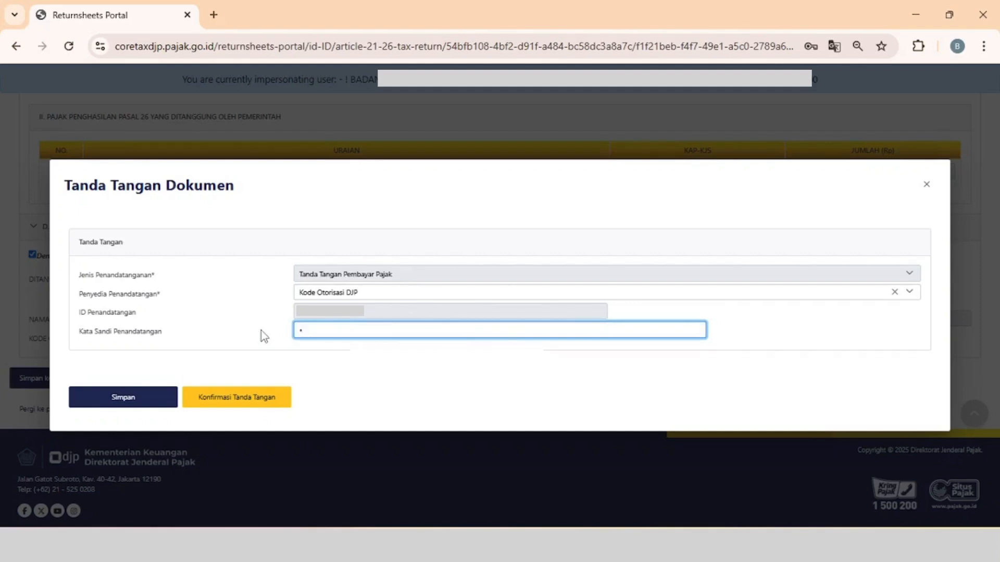
type("•••••")
left_click(151, 398)
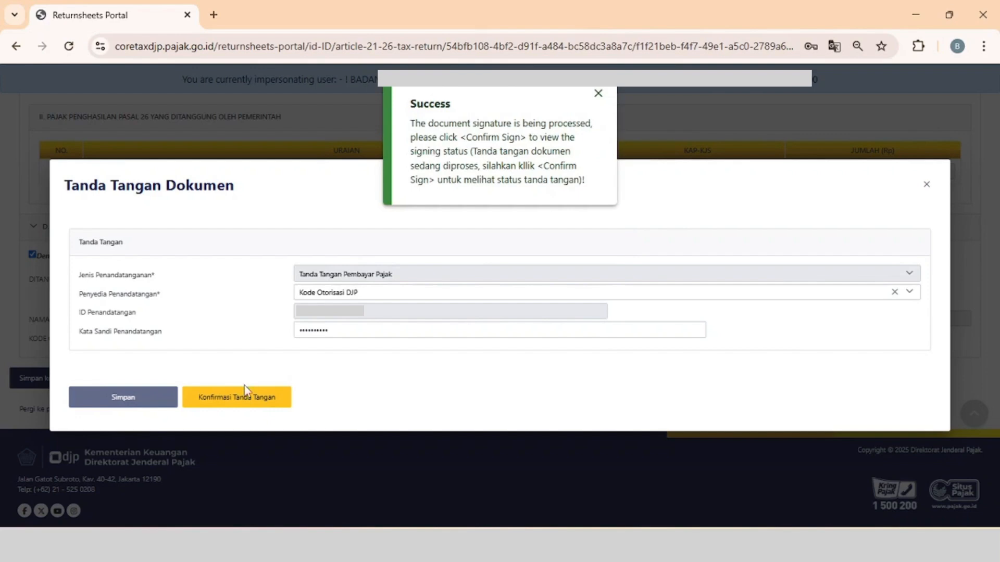
left_click(246, 402)
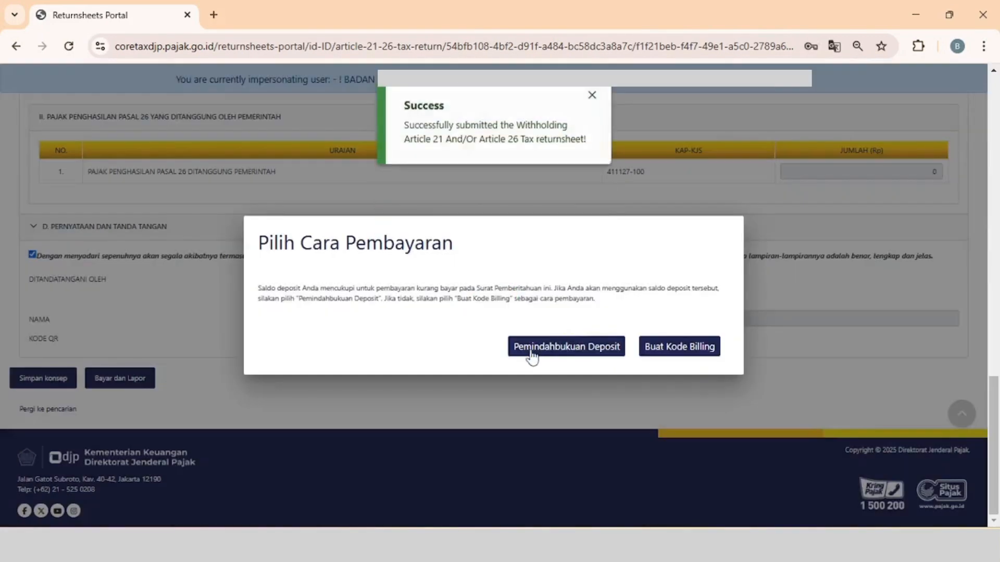
left_click(527, 350)
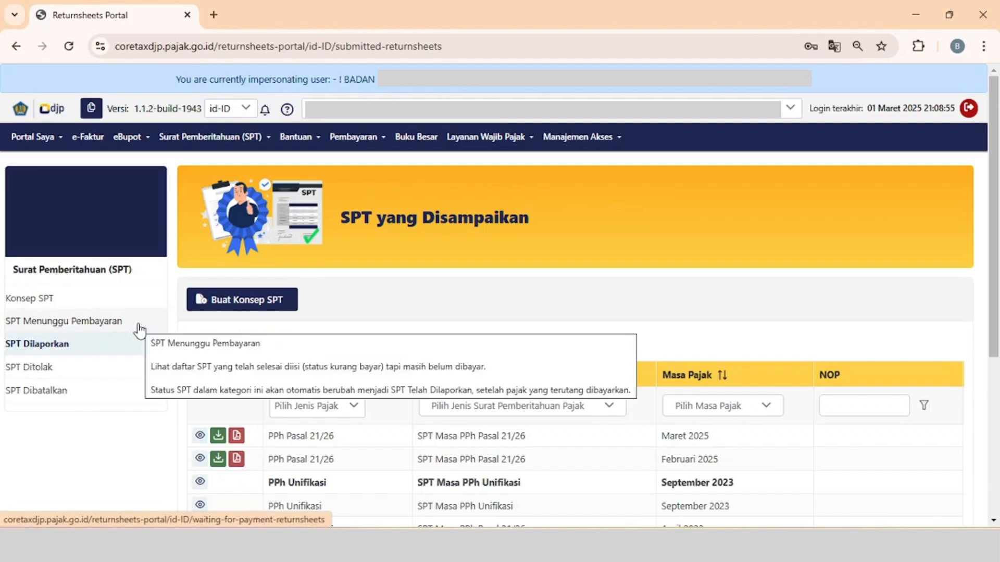